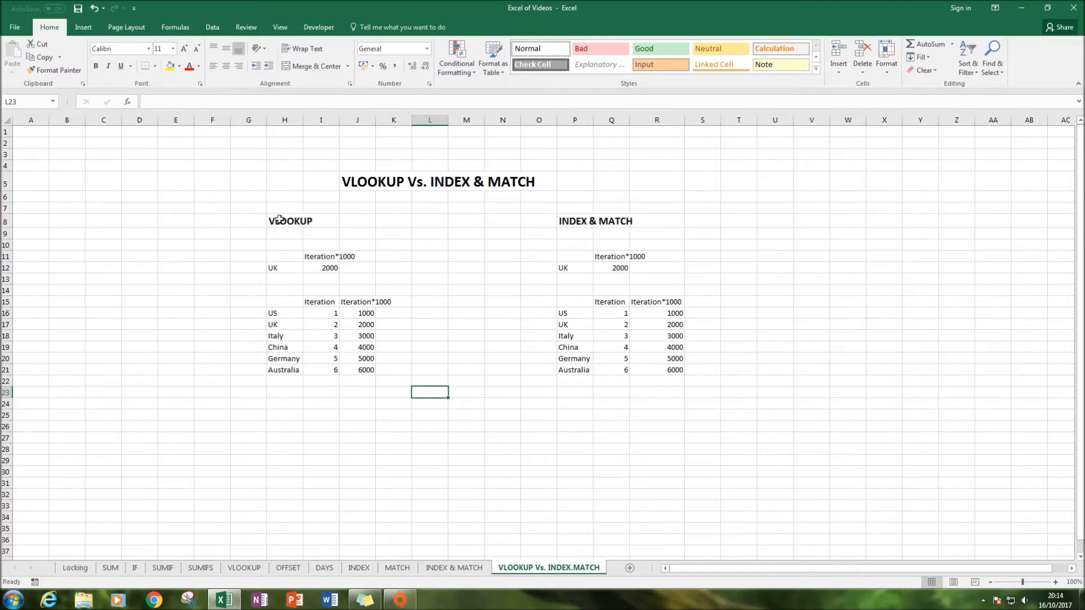
# Compare the VLOOKUP formula in I12 with the INDEX & MATCH formula in Q12 across the two tables
pyautogui.moveTo(264, 214)
pyautogui.mouseDown()
pyautogui.moveTo(293, 235)
pyautogui.moveTo(378, 407)
pyautogui.moveTo(411, 415)
pyautogui.mouseUp()
pyautogui.moveTo(535, 210); pyautogui.dragTo(719, 404)
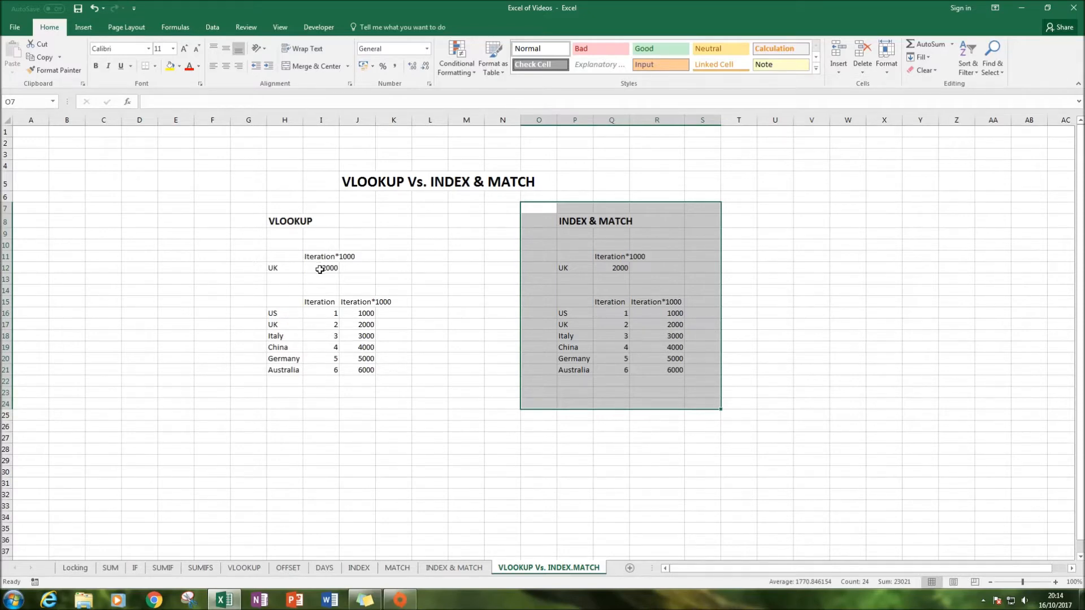
pyautogui.click(361, 273)
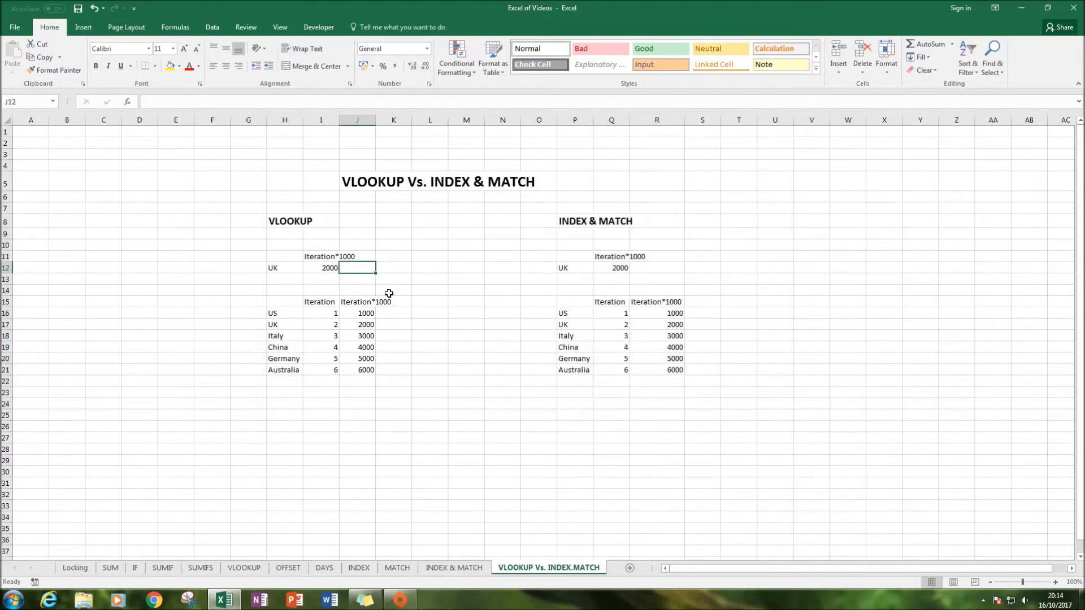
pyautogui.click(332, 267)
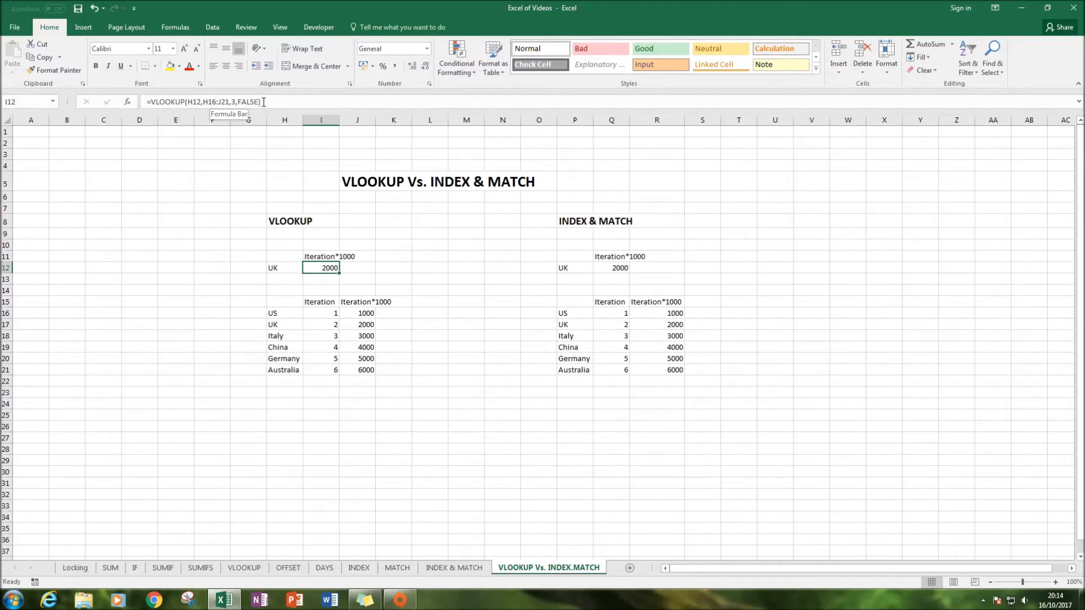
pyautogui.click(620, 266)
pyautogui.moveTo(373, 103); pyautogui.dragTo(149, 101)
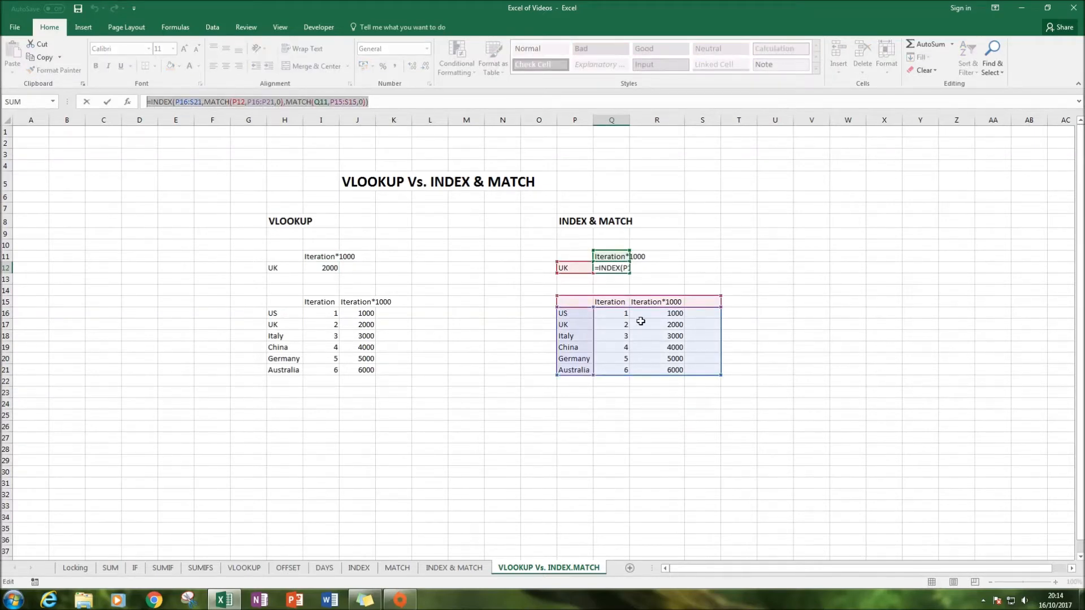
pyautogui.press('Escape')
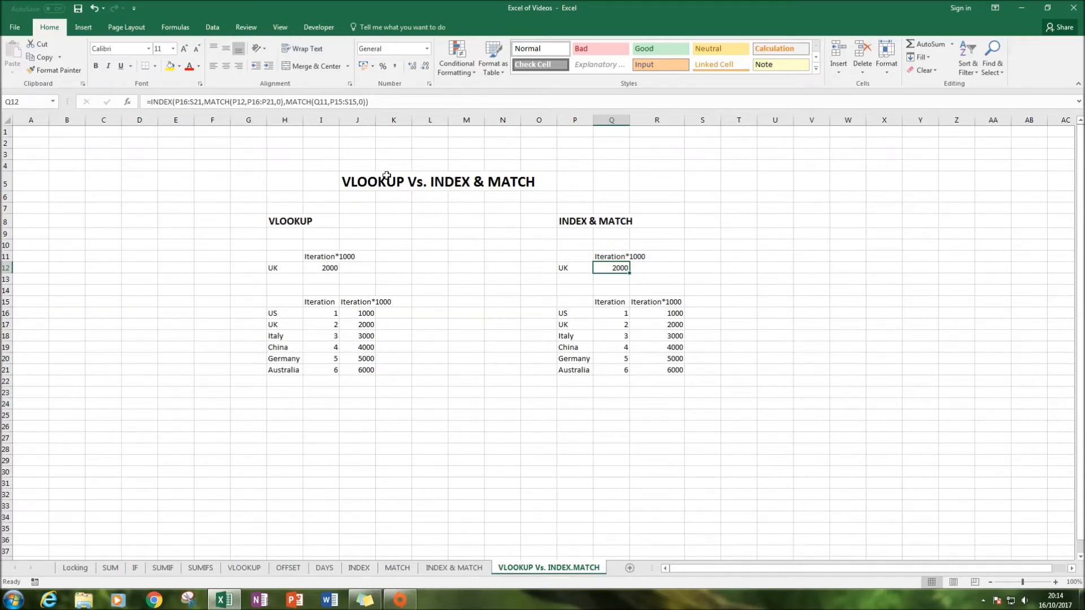
# Insert a blank column at column J, inside the VLOOKUP lookup table
pyautogui.click(357, 117)
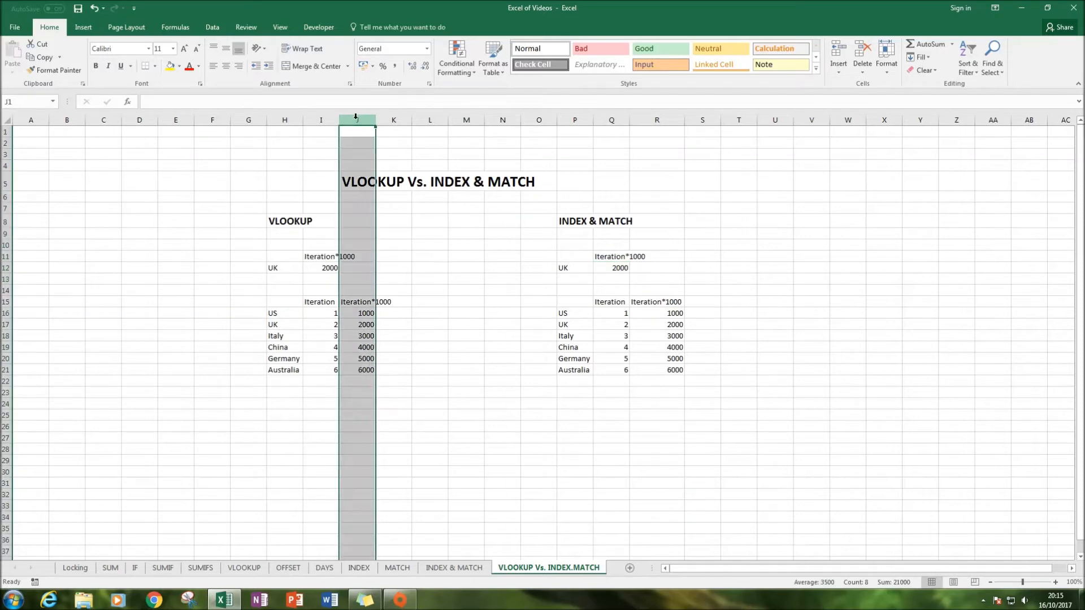
pyautogui.click(329, 266)
pyautogui.click(243, 102)
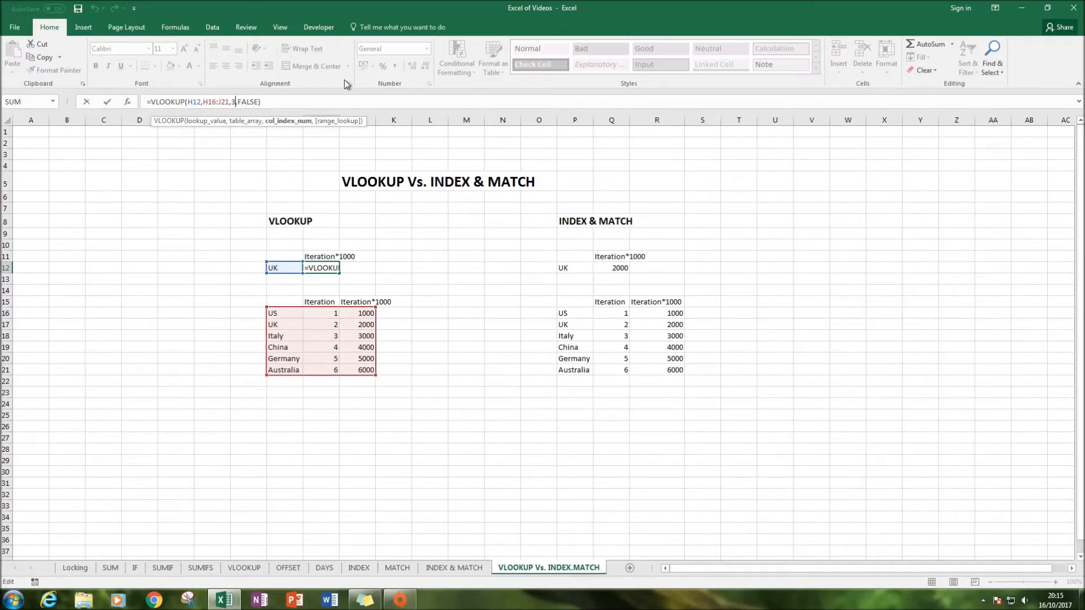
pyautogui.click(397, 264)
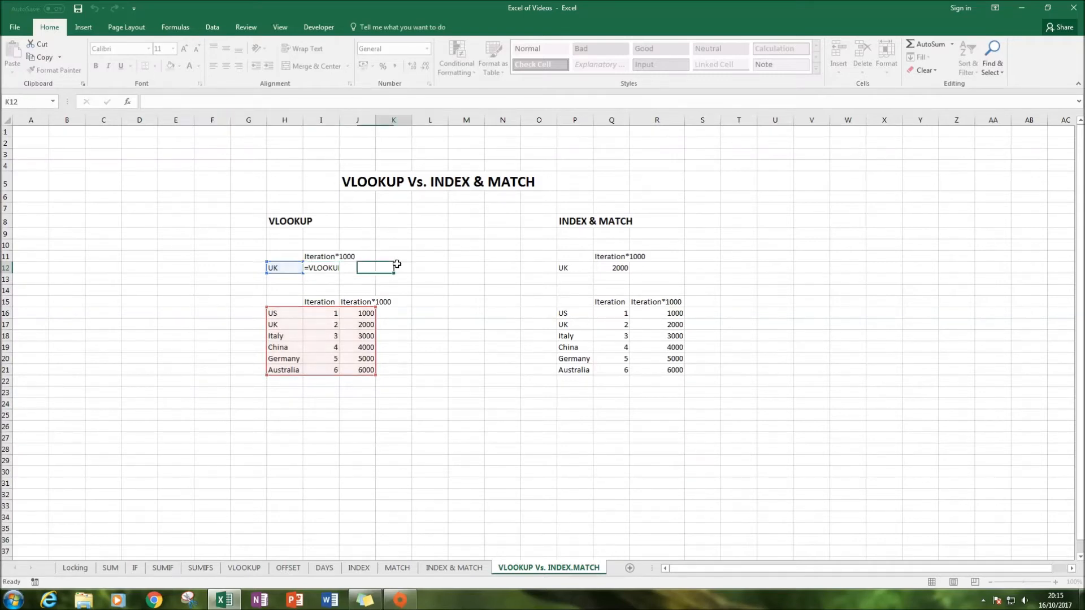
pyautogui.click(357, 120)
pyautogui.rightClick(355, 120)
pyautogui.click(379, 198)
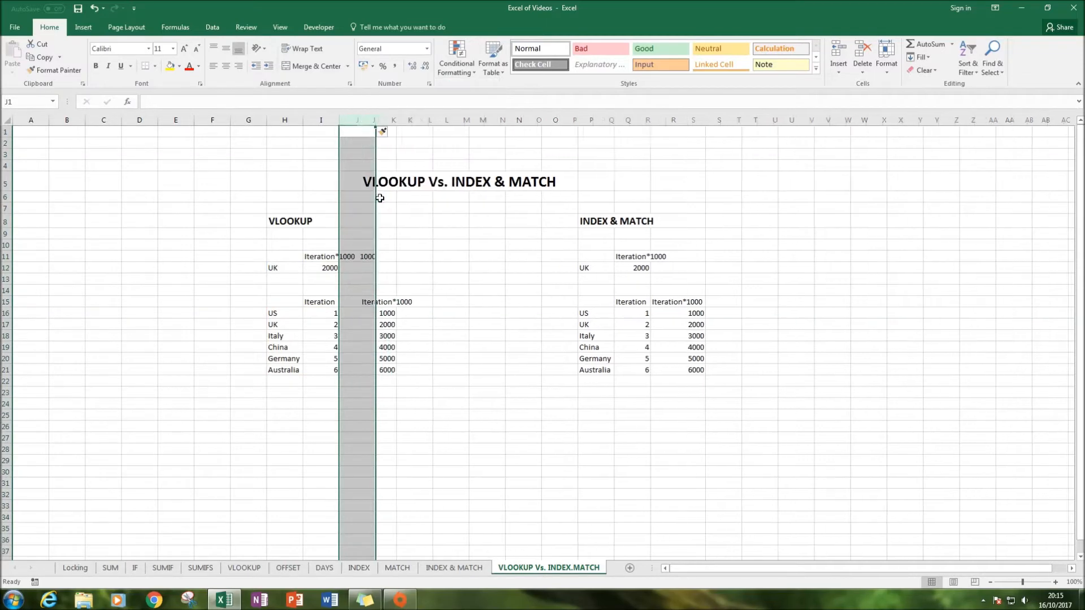
# Enter 300 in J16 and 2054 in J18 of the inserted column
pyautogui.click(325, 264)
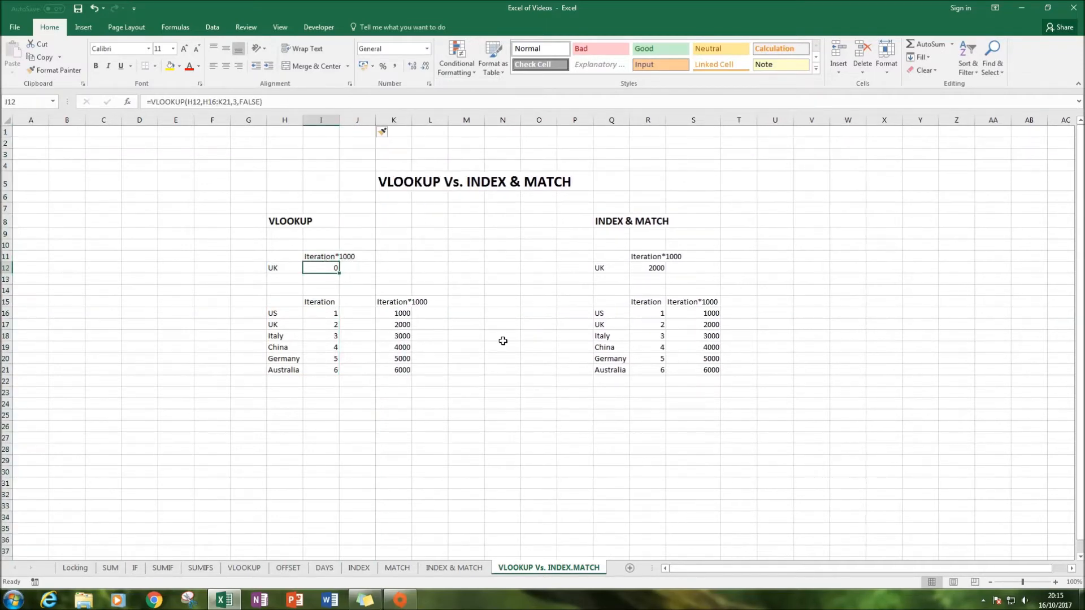
pyautogui.click(365, 327)
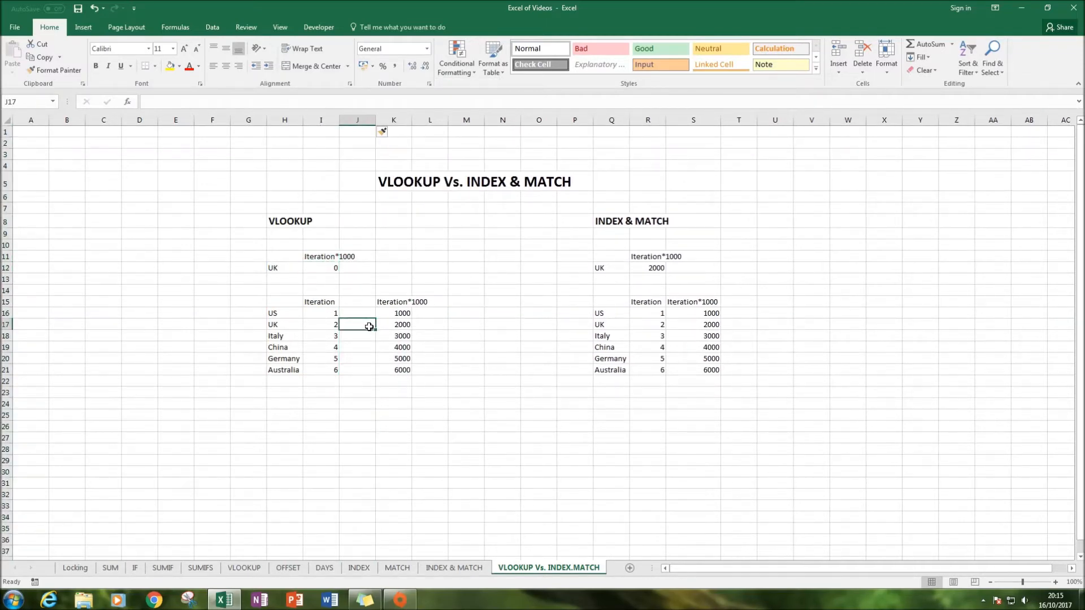
pyautogui.write('300')
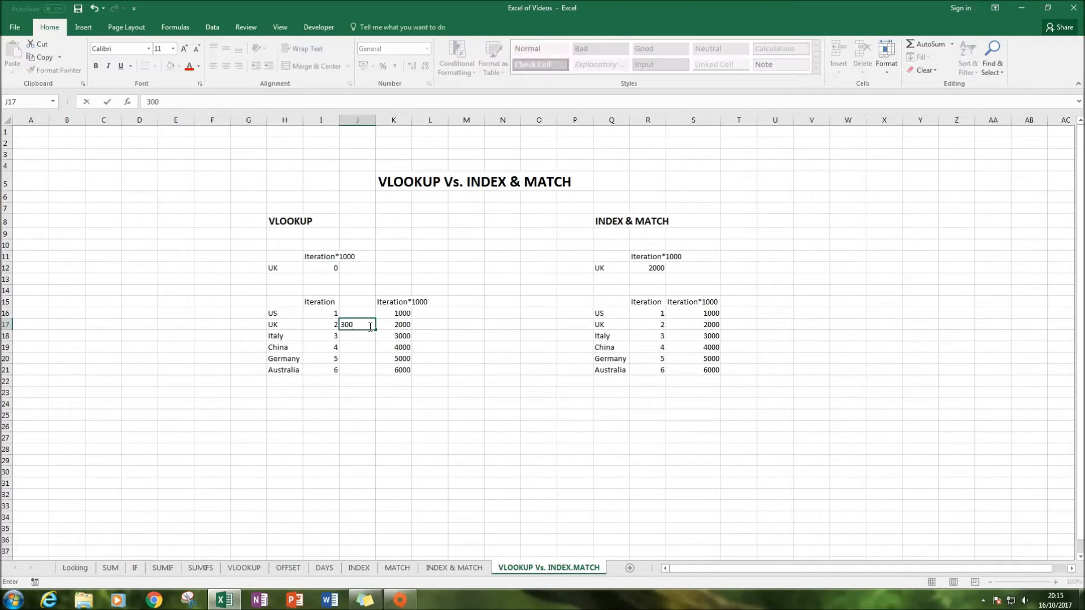
pyautogui.hotkey('ctrl', 'Return')
pyautogui.press('Up')
pyautogui.write('300')
pyautogui.press('Return')
pyautogui.press('Return')
pyautogui.write('2054')
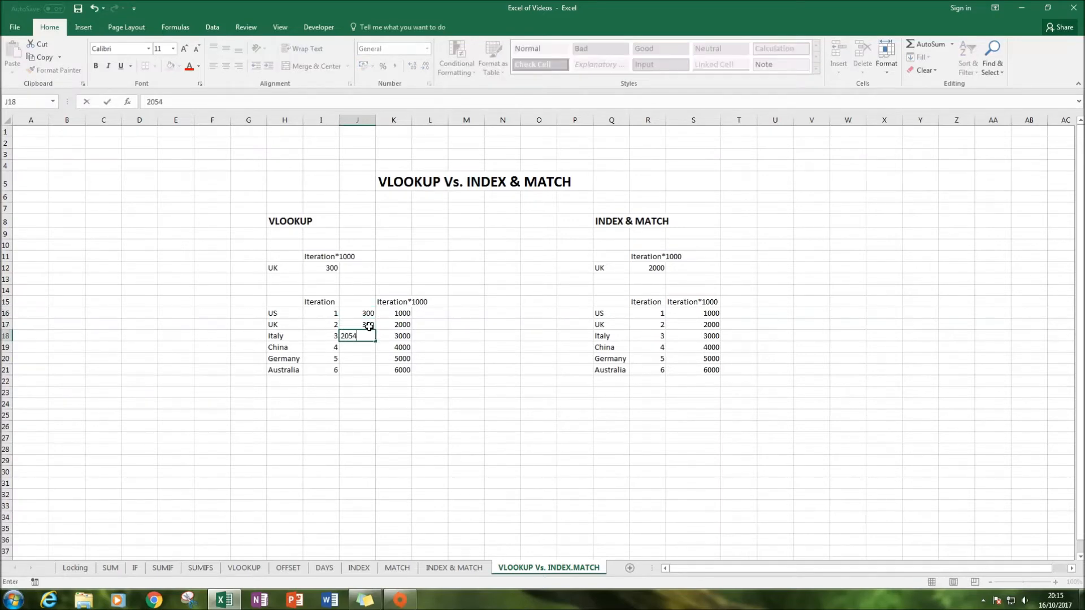
pyautogui.hotkey('ctrl', 'Return')
# Enter 23421 in J17 of the inserted column
pyautogui.click(369, 327)
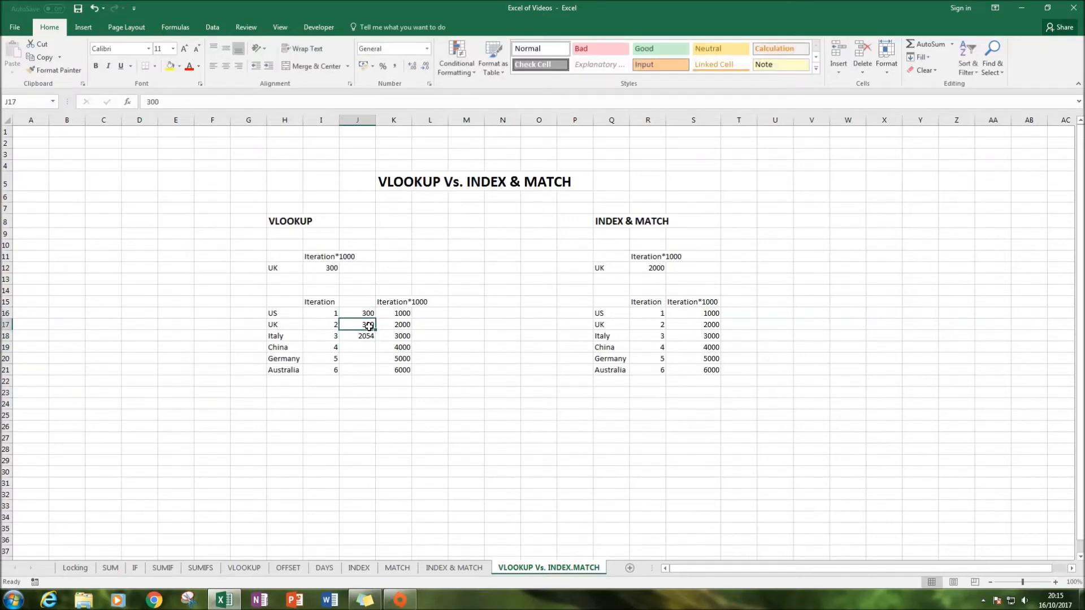
pyautogui.write('23421')
pyautogui.press('Return')
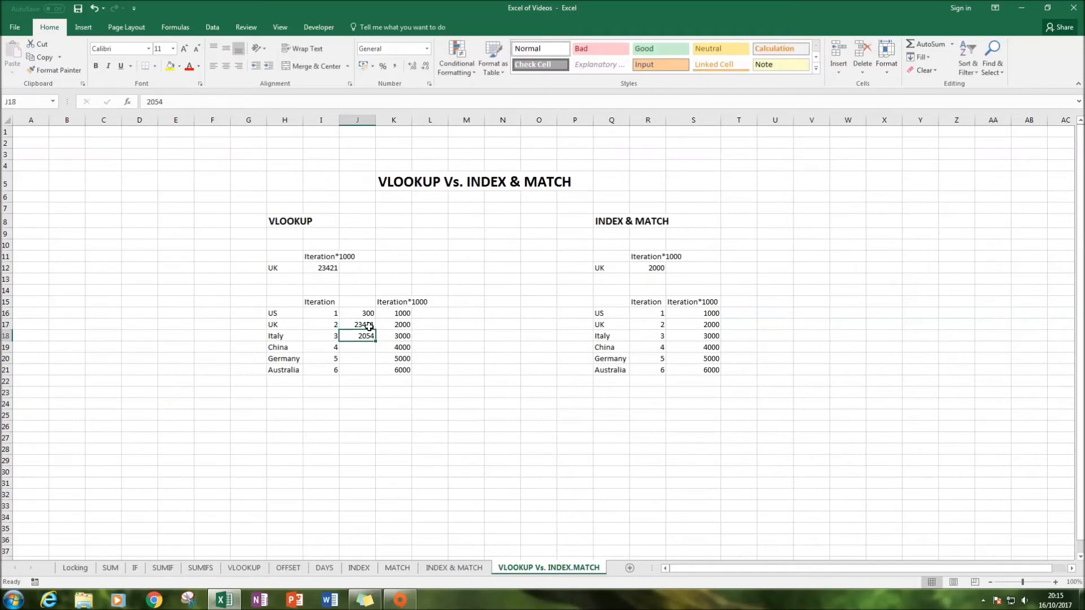
# Clear J16:J18 and delete the inserted column J from the VLOOKUP table
pyautogui.moveTo(356, 311); pyautogui.dragTo(360, 339)
pyautogui.press('Delete')
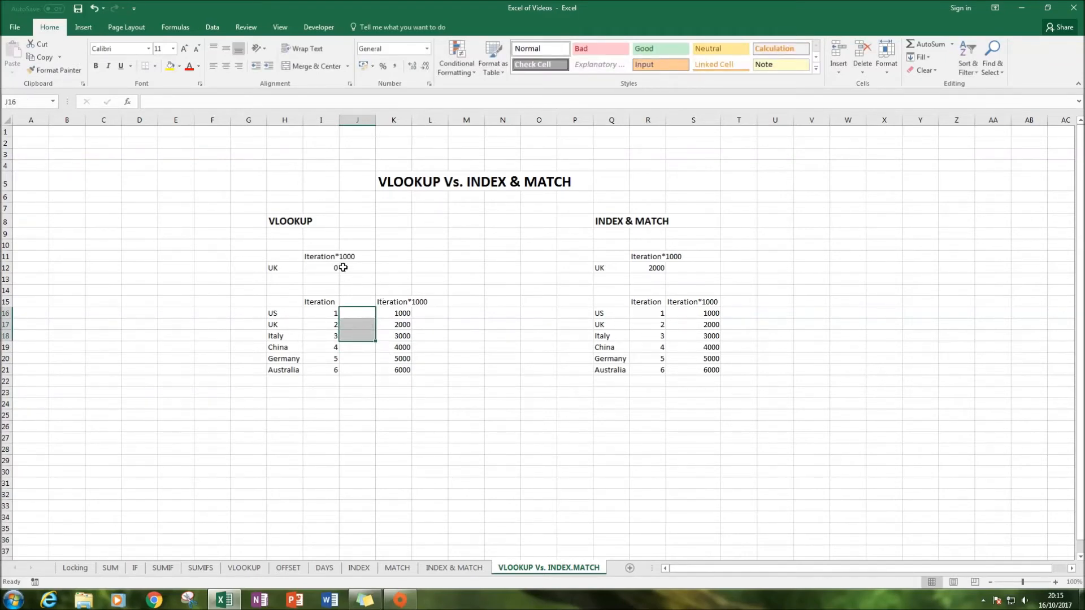
pyautogui.click(330, 270)
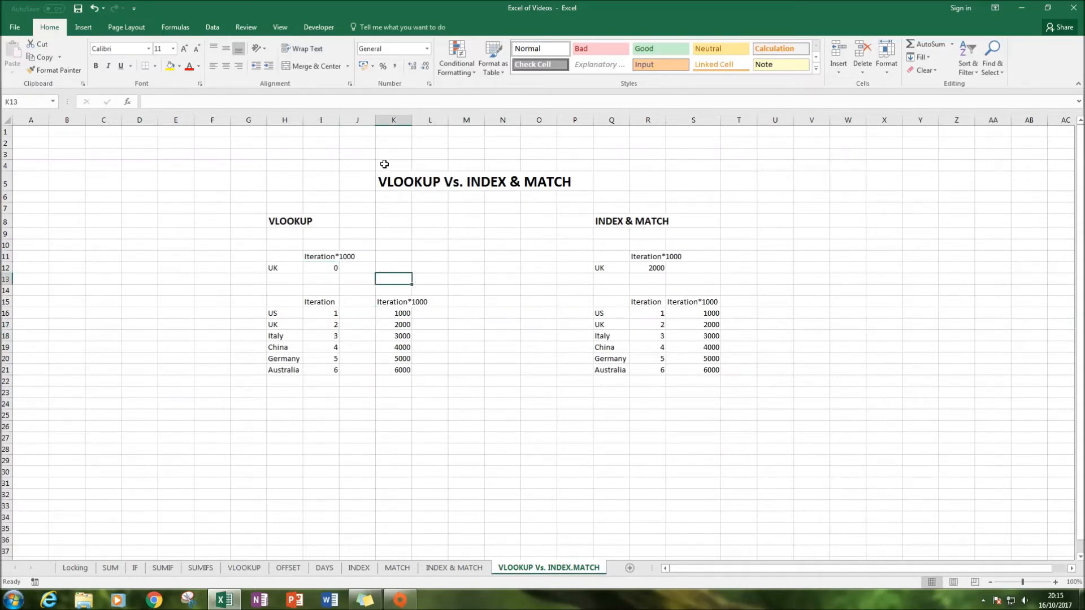
pyautogui.rightClick(358, 123)
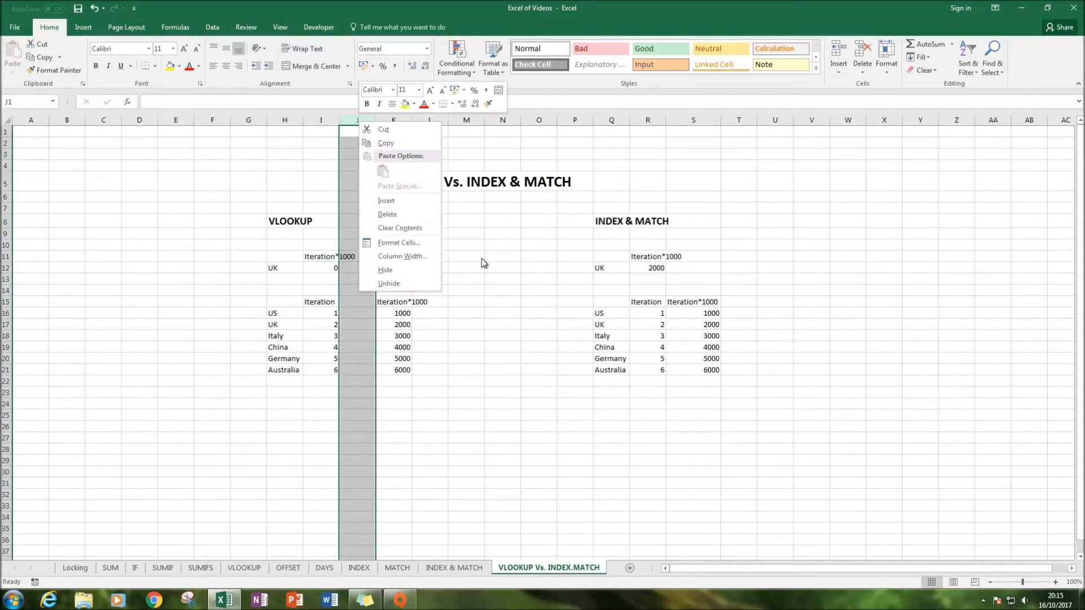
pyautogui.click(396, 214)
# Insert a blank column at column R, inside the INDEX & MATCH lookup table
pyautogui.click(650, 119)
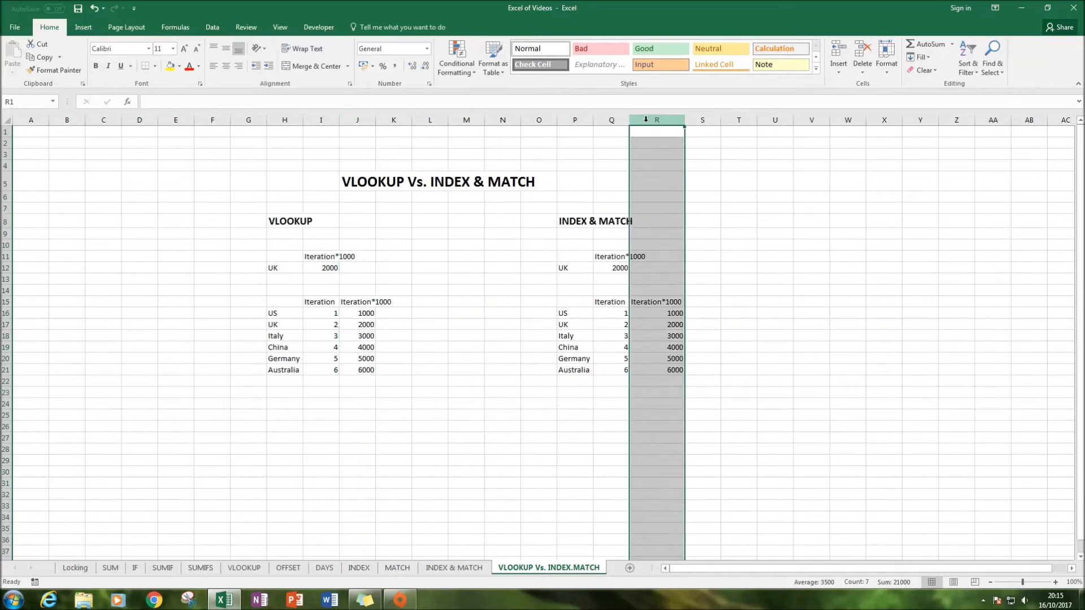
pyautogui.rightClick(648, 122)
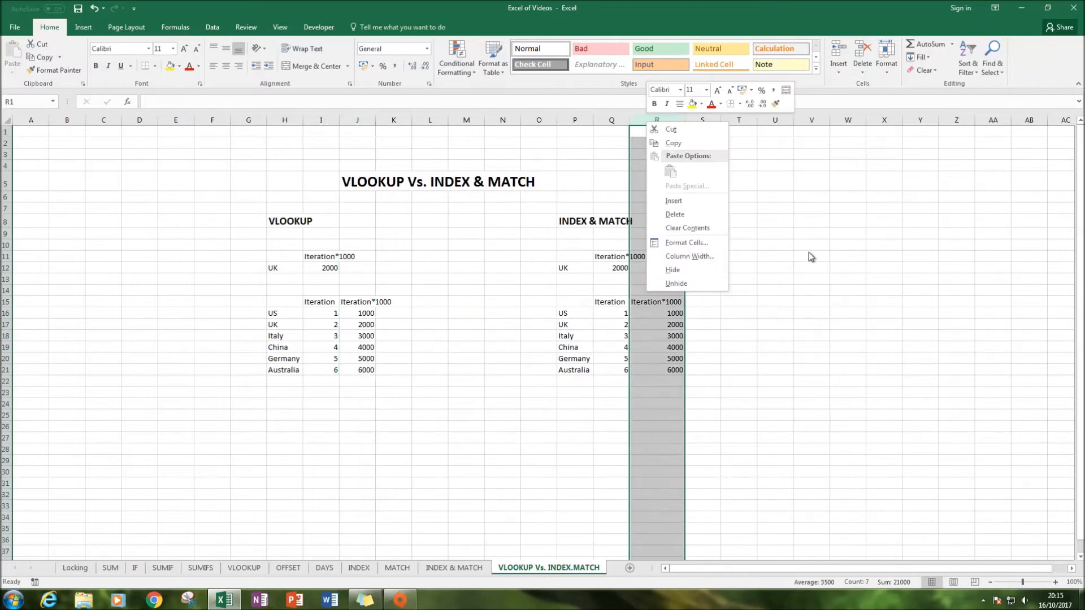
pyautogui.click(701, 200)
# Examine the INDEX & MATCH result in Q12 and the shifted Iteration*1000 header cells
pyautogui.click(658, 326)
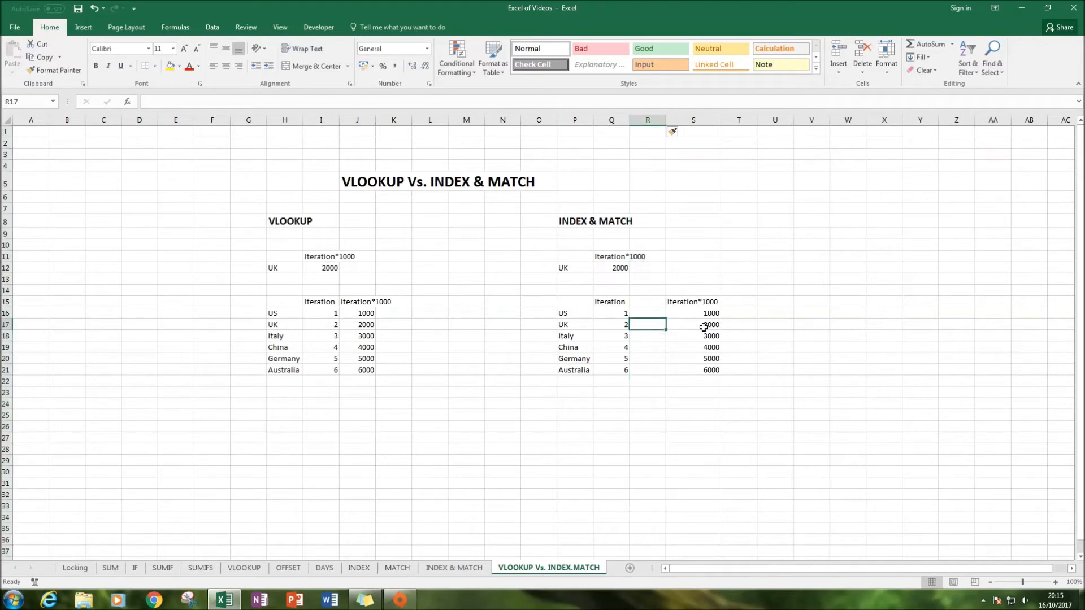
pyautogui.click(685, 309)
pyautogui.click(684, 303)
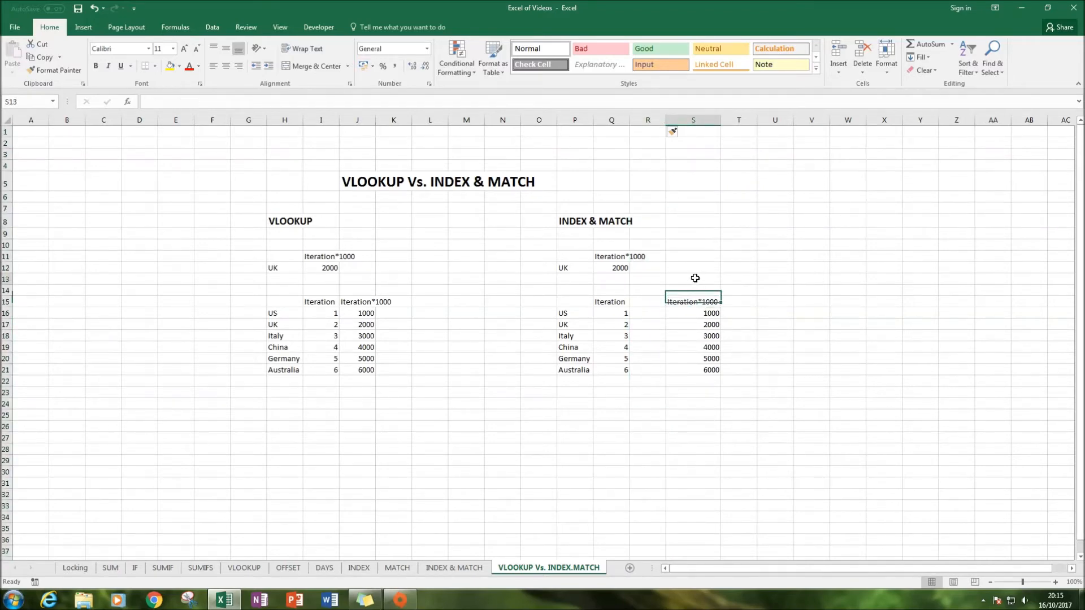
pyautogui.moveTo(696, 278); pyautogui.dragTo(703, 381)
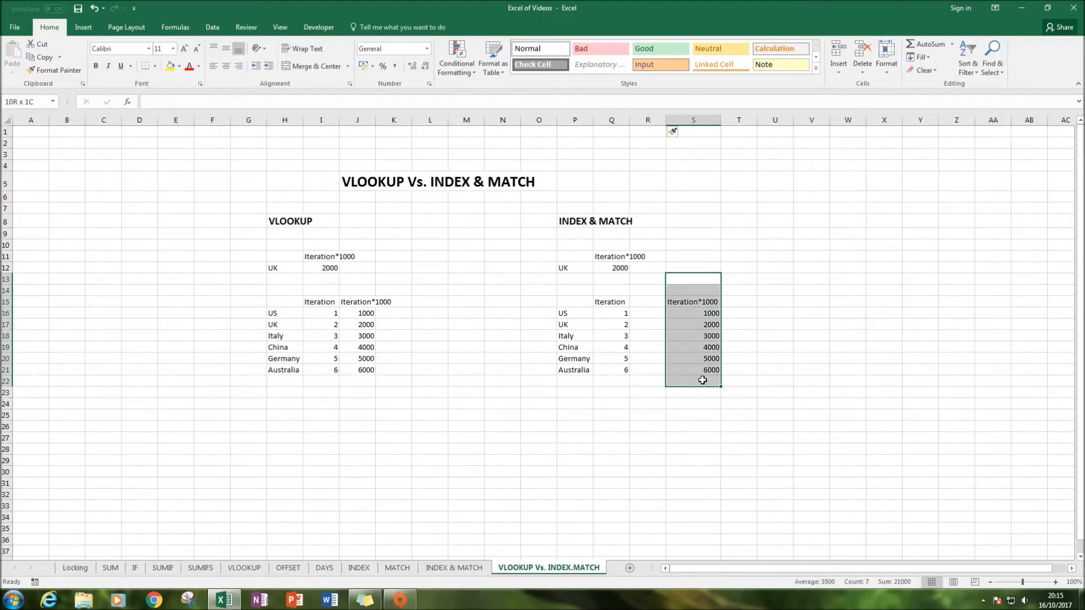
pyautogui.click(609, 257)
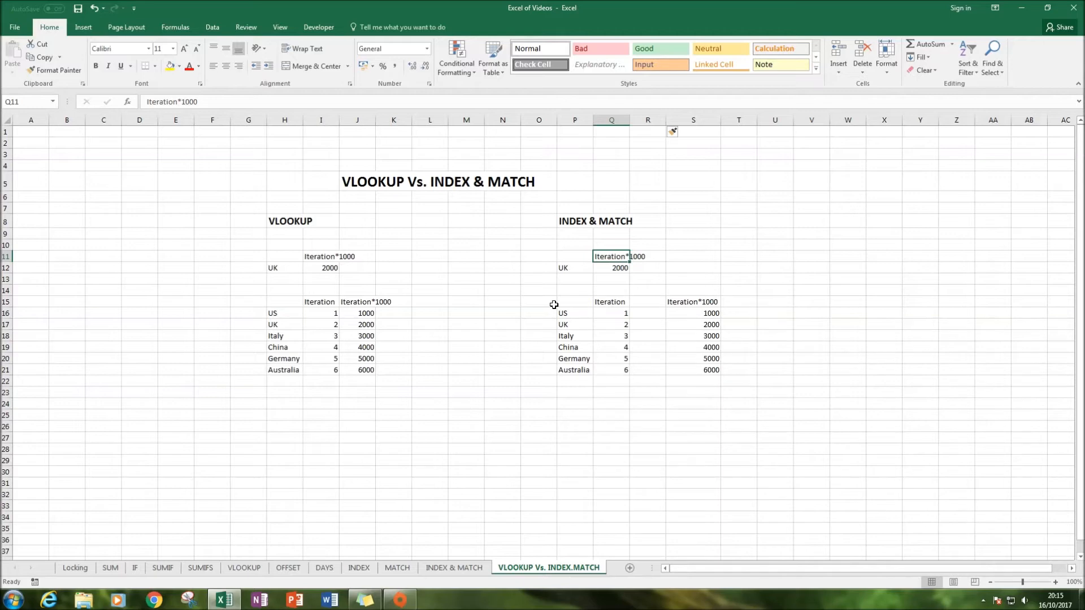
pyautogui.moveTo(541, 305); pyautogui.dragTo(788, 302)
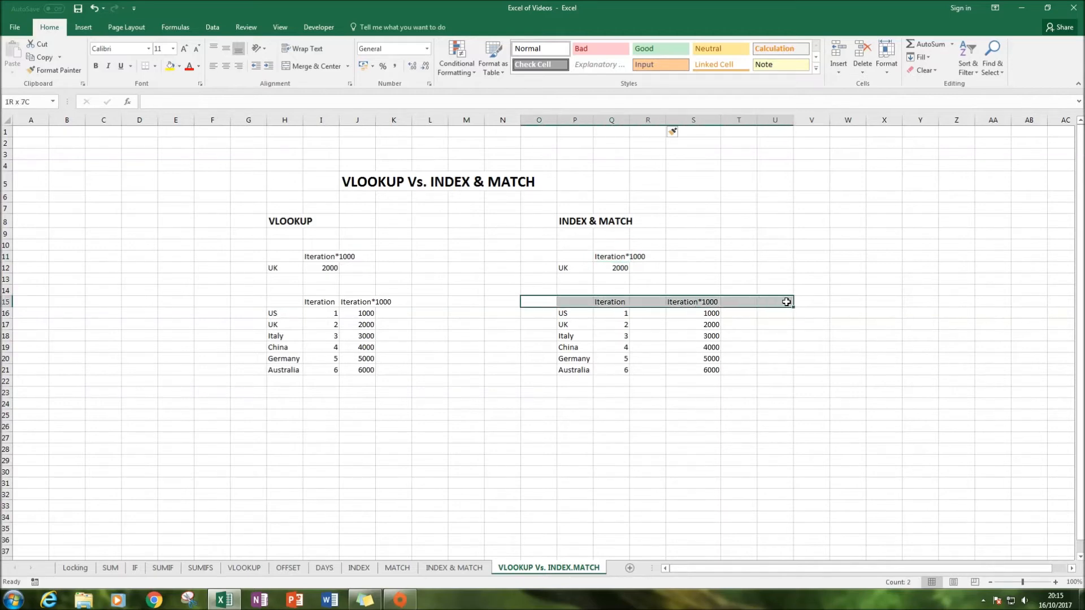
pyautogui.click(693, 304)
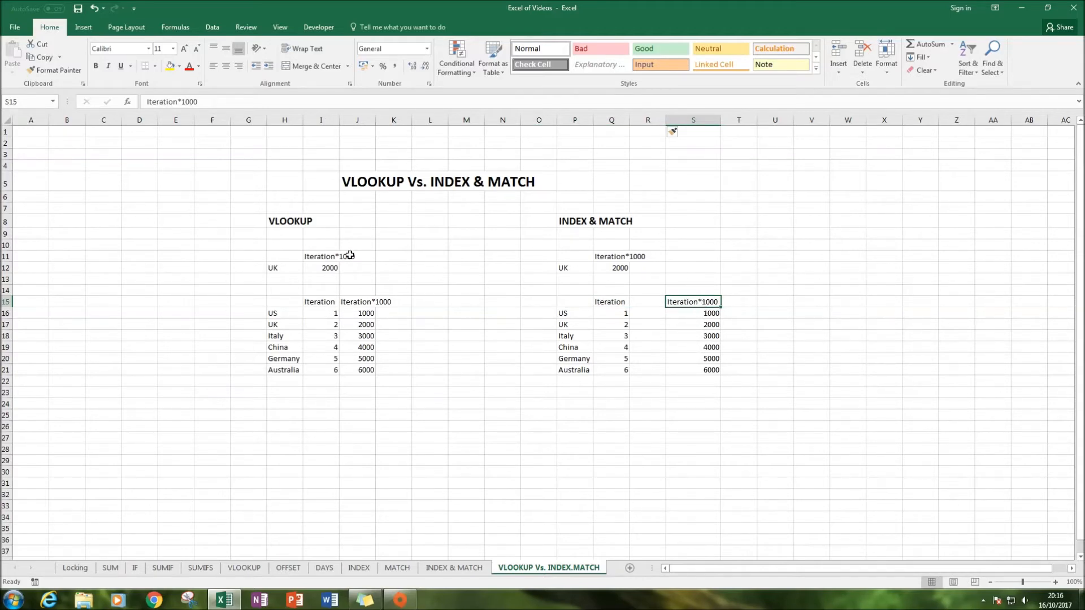
# Delete the inserted column R from the INDEX & MATCH table
pyautogui.rightClick(648, 121)
pyautogui.click(674, 214)
pyautogui.click(728, 234)
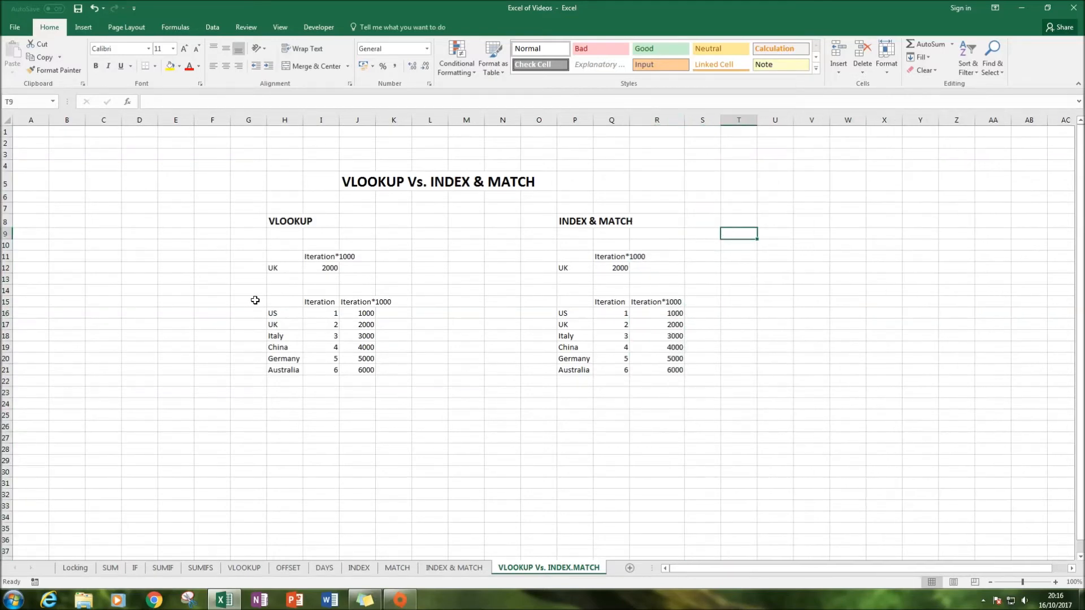
# Review the VLOOKUP formula in I12 and its table range references
pyautogui.click(320, 300)
pyautogui.click(321, 269)
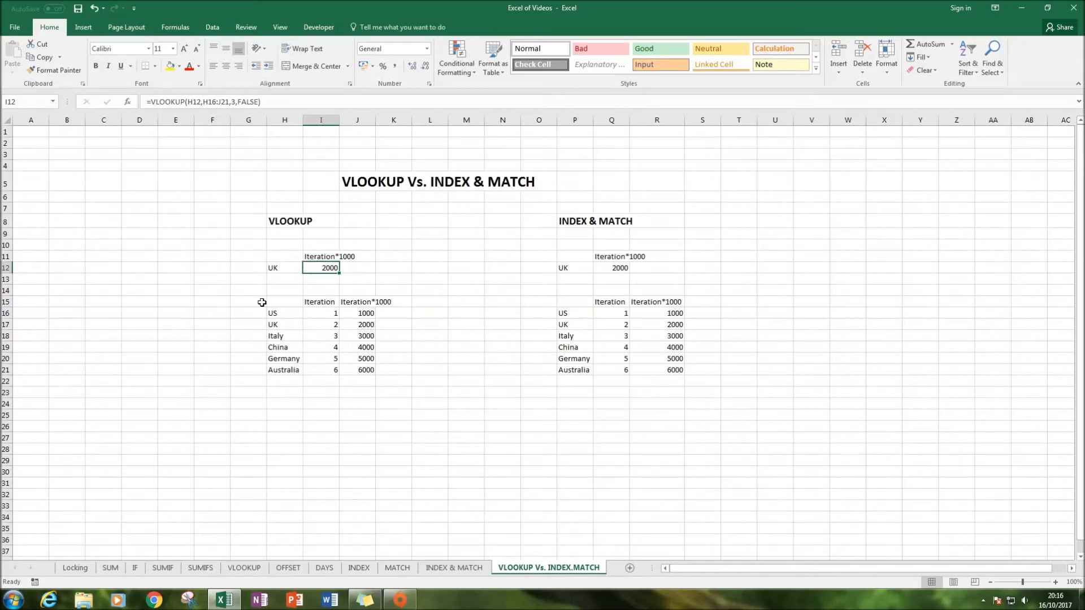
pyautogui.press('F2')
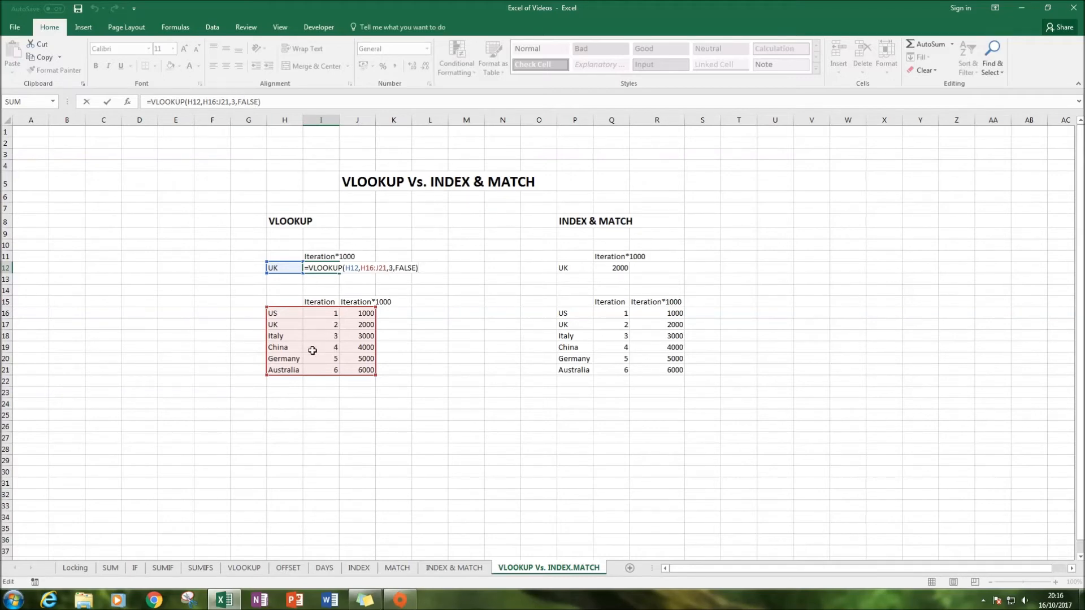
pyautogui.click(404, 337)
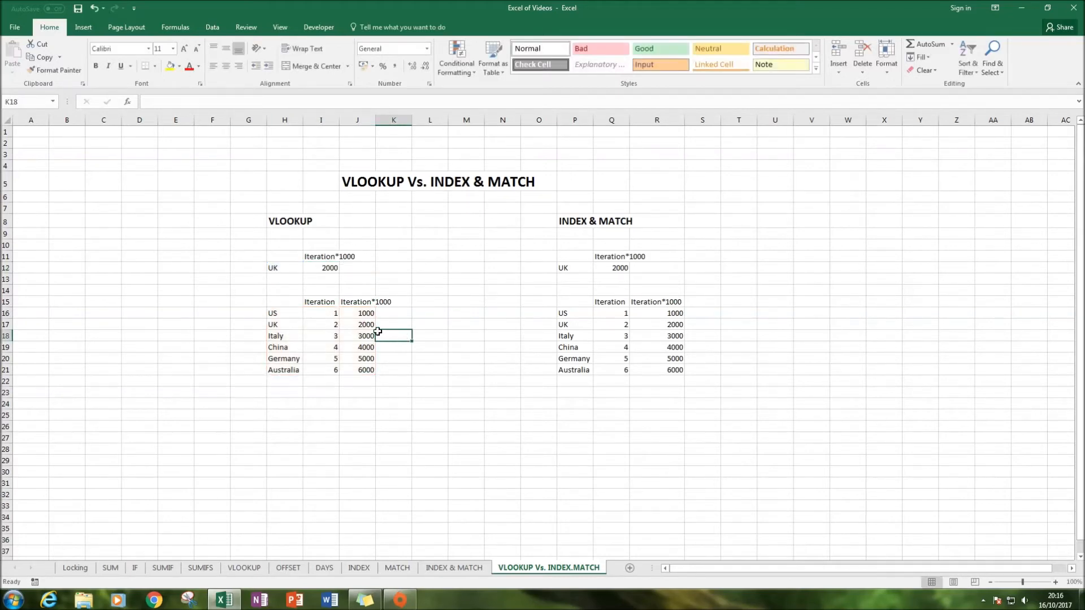
pyautogui.click(261, 313)
pyautogui.click(252, 303)
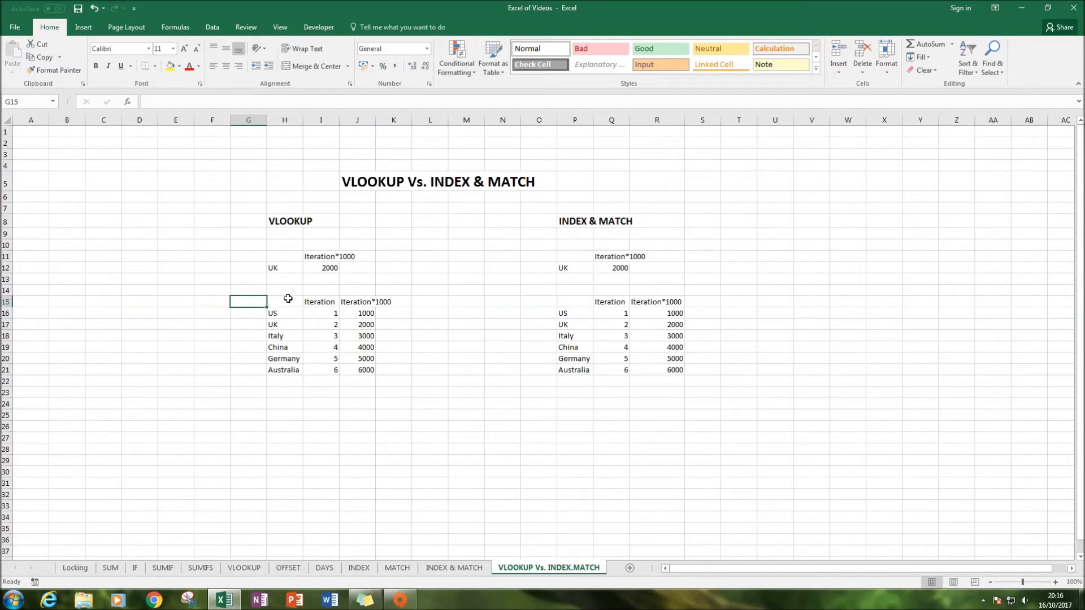
# Copy the Iteration*1000 header from J15 and paste it into G15
pyautogui.click(359, 301)
pyautogui.hotkey('ctrl', 'c')
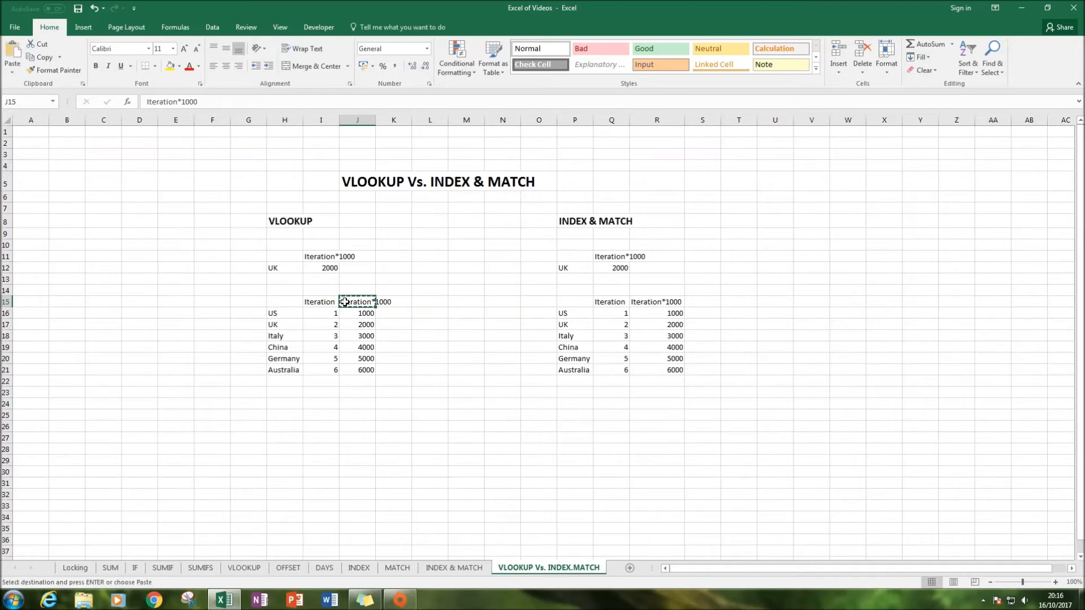
pyautogui.rightClick(238, 301)
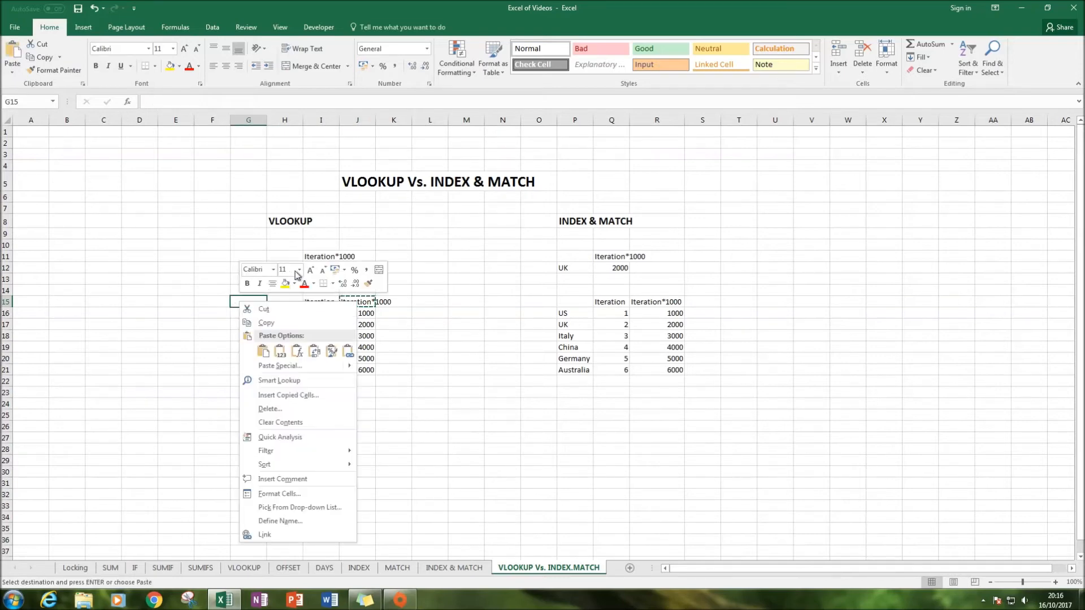
pyautogui.click(278, 350)
# Edit the text in G15 to read Iteration*-1000
pyautogui.click(182, 102)
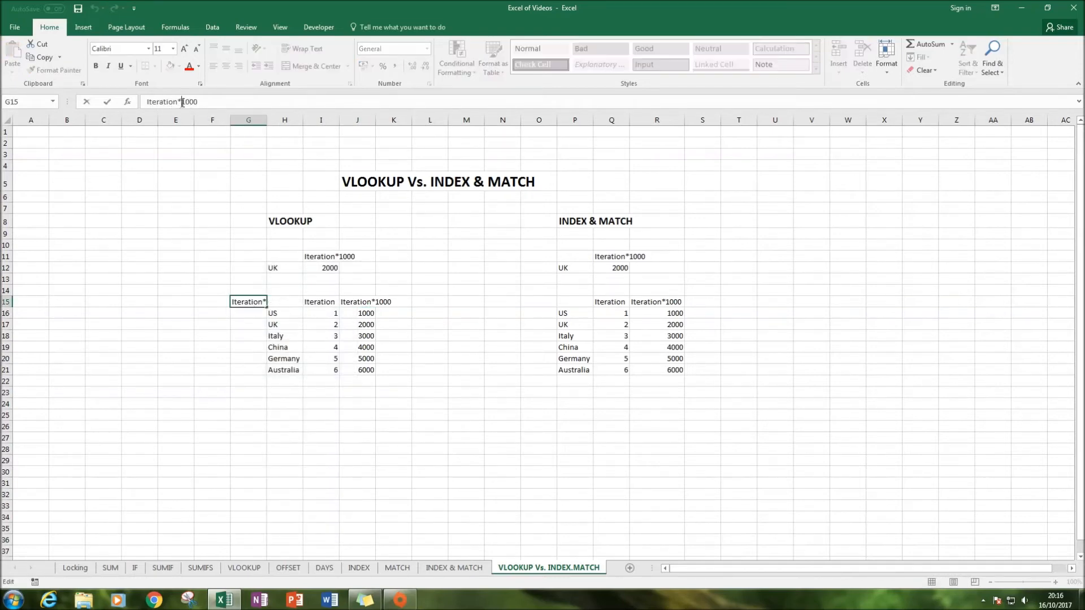
pyautogui.write('-')
pyautogui.press('Return')
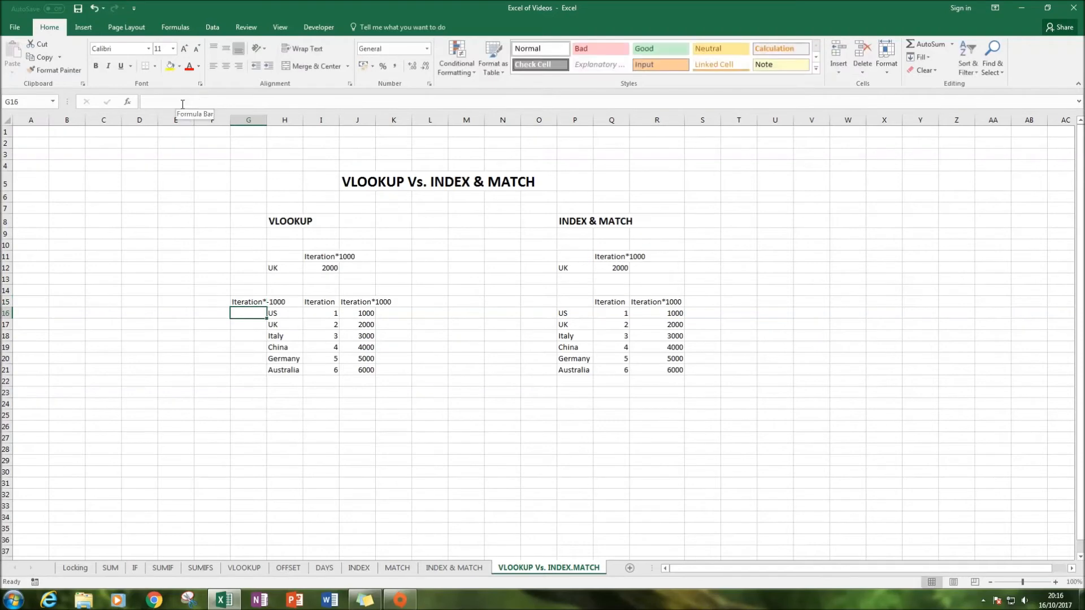
# Enter a formula in G16 multiplying I16 by -1000 and fill it down to G21
pyautogui.write('=')
pyautogui.click(334, 314)
pyautogui.write('*-10')
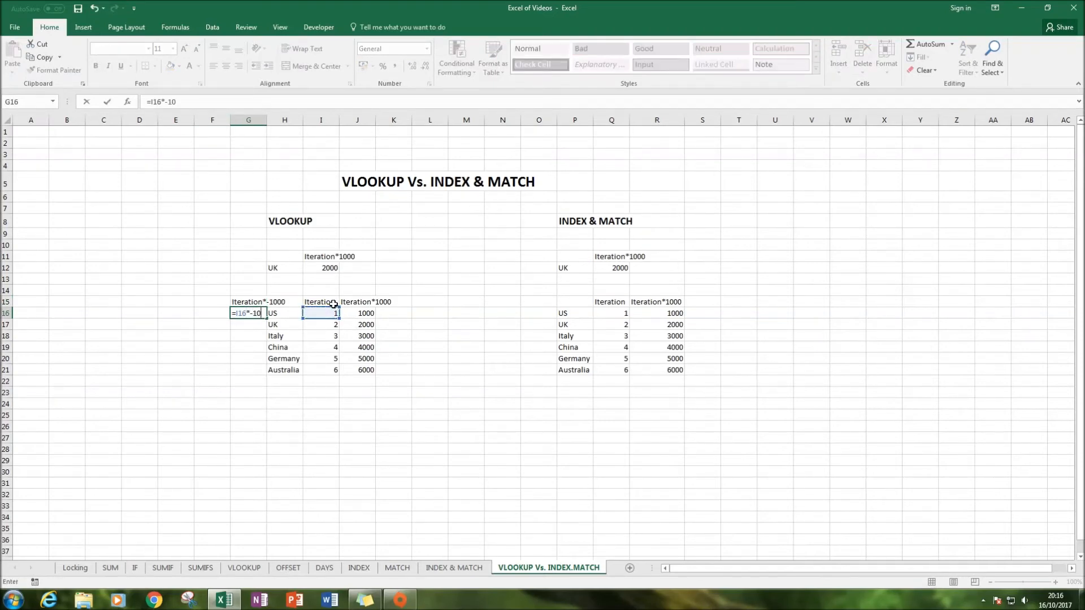
pyautogui.write('00')
pyautogui.hotkey('ctrl', 'Return')
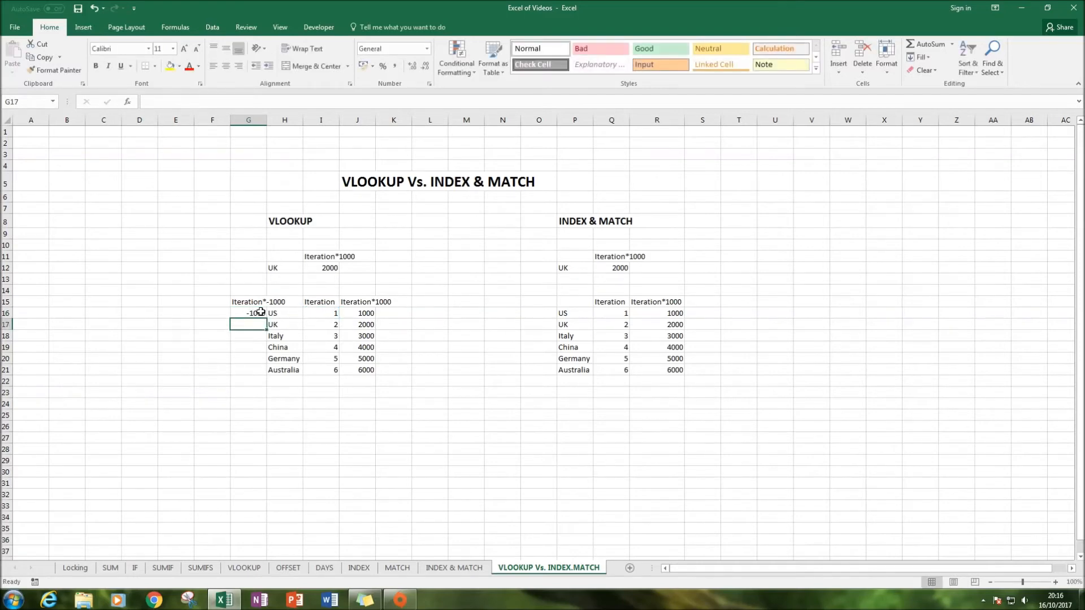
pyautogui.moveTo(265, 322); pyautogui.dragTo(263, 376)
# Copy G15:G21 and paste it back in place as values
pyautogui.moveTo(252, 301); pyautogui.dragTo(253, 369)
pyautogui.hotkey('ctrl', 'c')
pyautogui.rightClick(253, 369)
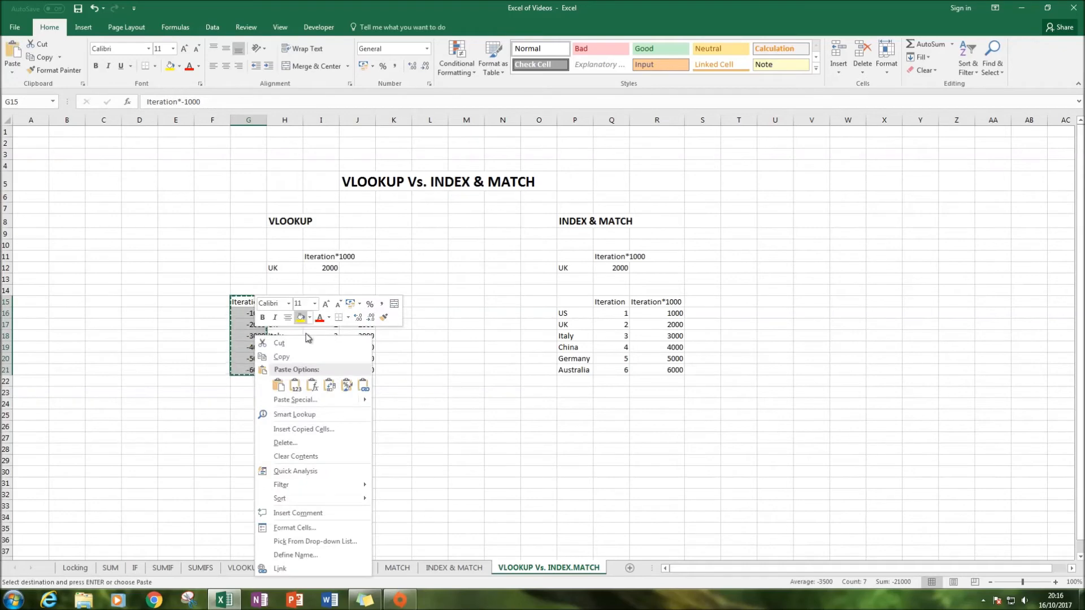
pyautogui.click(298, 384)
pyautogui.press('ctrl')
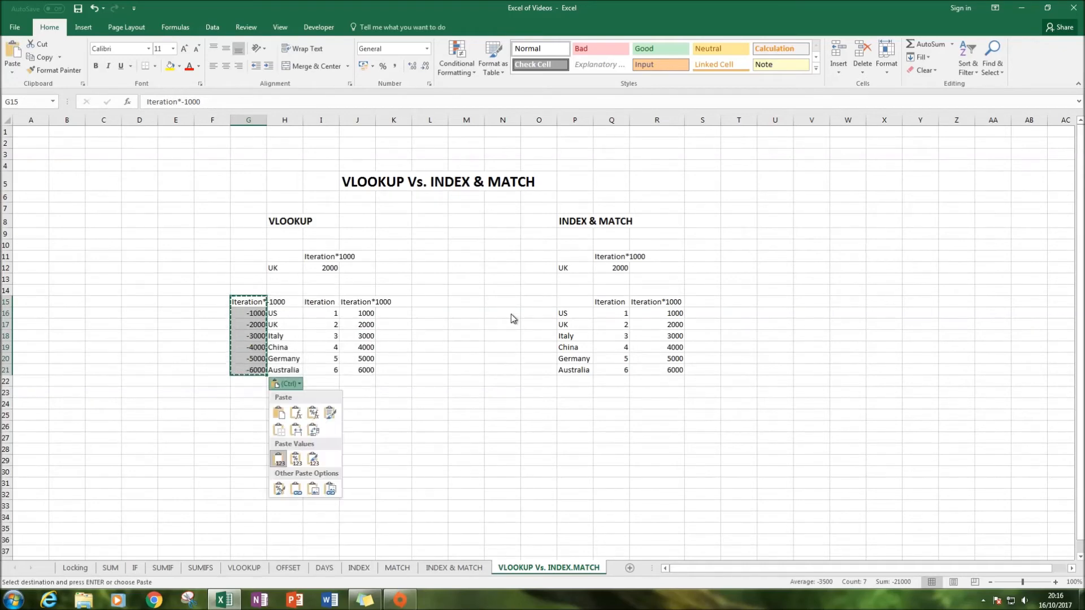
# Insert the copied header and values into O15:O21 beside the INDEX & MATCH table
pyautogui.click(532, 299)
pyautogui.rightClick(533, 302)
pyautogui.click(573, 342)
pyautogui.click(466, 347)
pyautogui.press('Escape')
# Edit the I11 header to read Iteration*-1000 and copy it
pyautogui.click(315, 266)
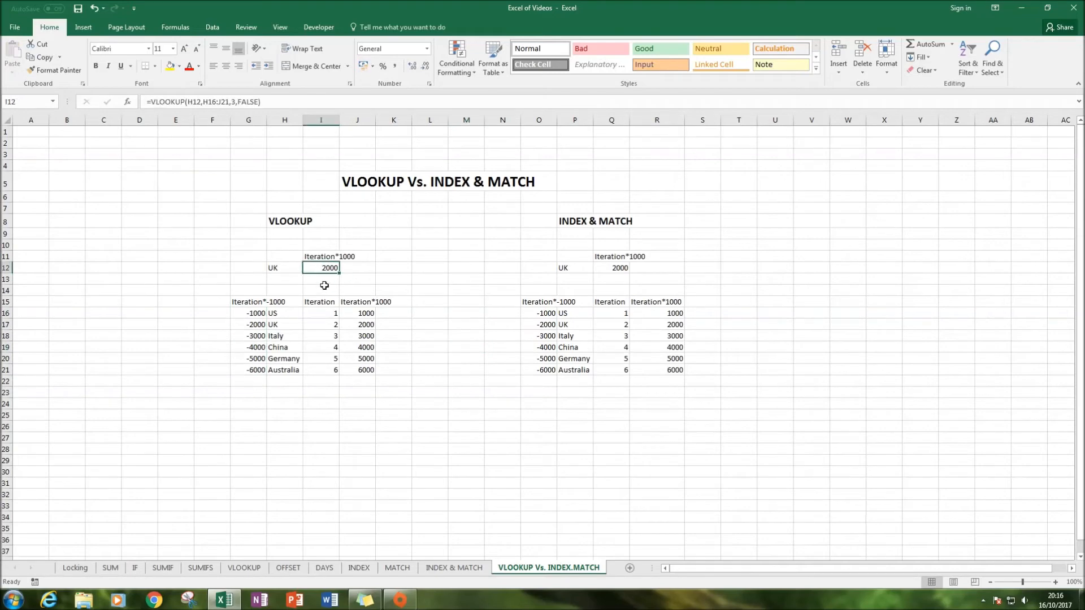
pyautogui.click(262, 306)
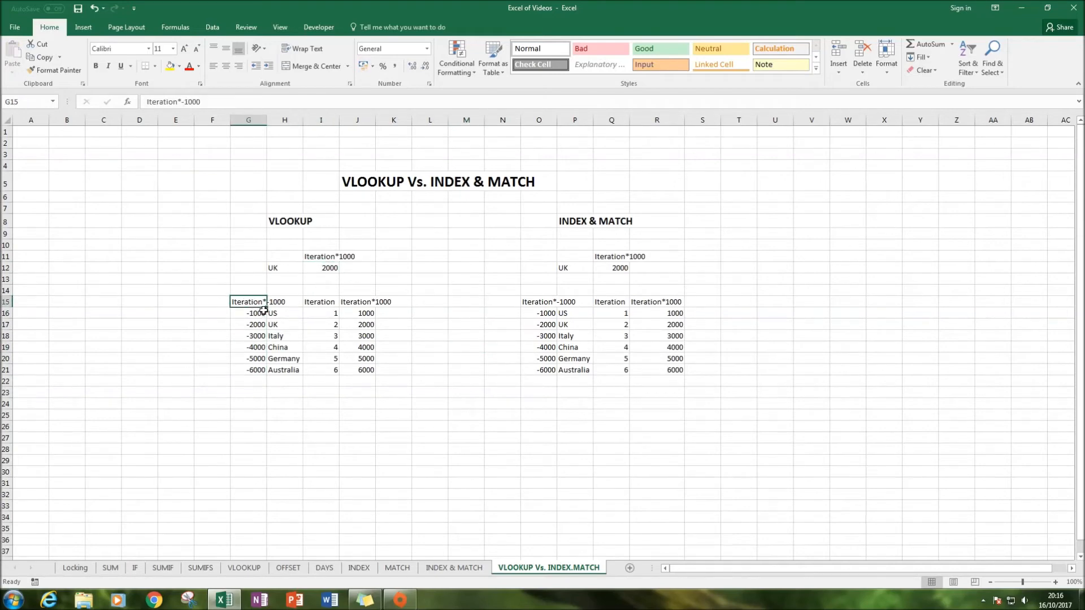
pyautogui.click(326, 255)
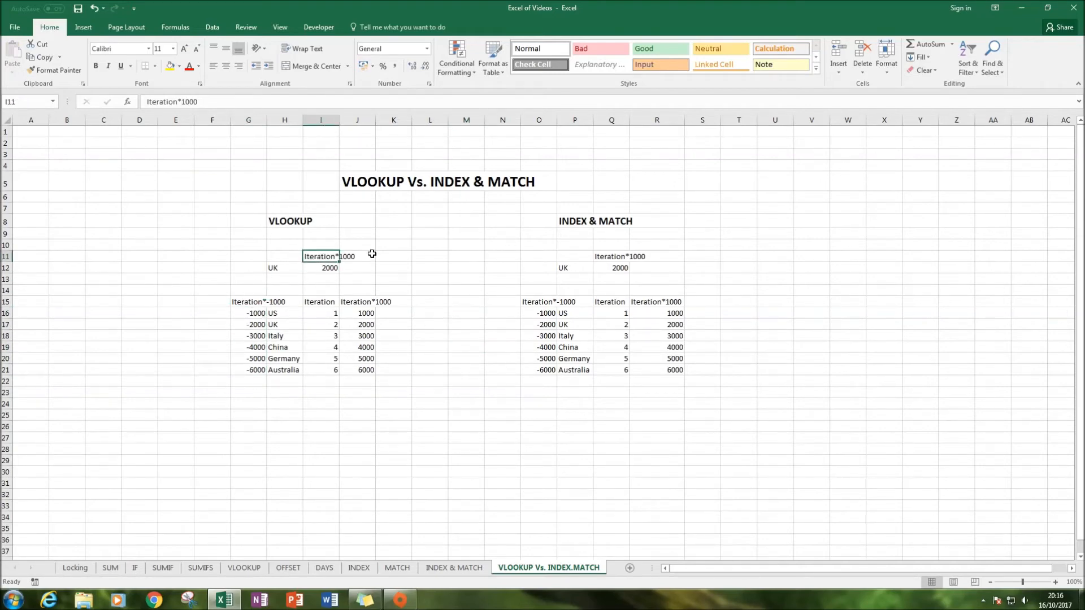
pyautogui.click(180, 101)
pyautogui.write('-')
pyautogui.press('Return')
pyautogui.press('Up')
pyautogui.hotkey('ctrl', 'c')
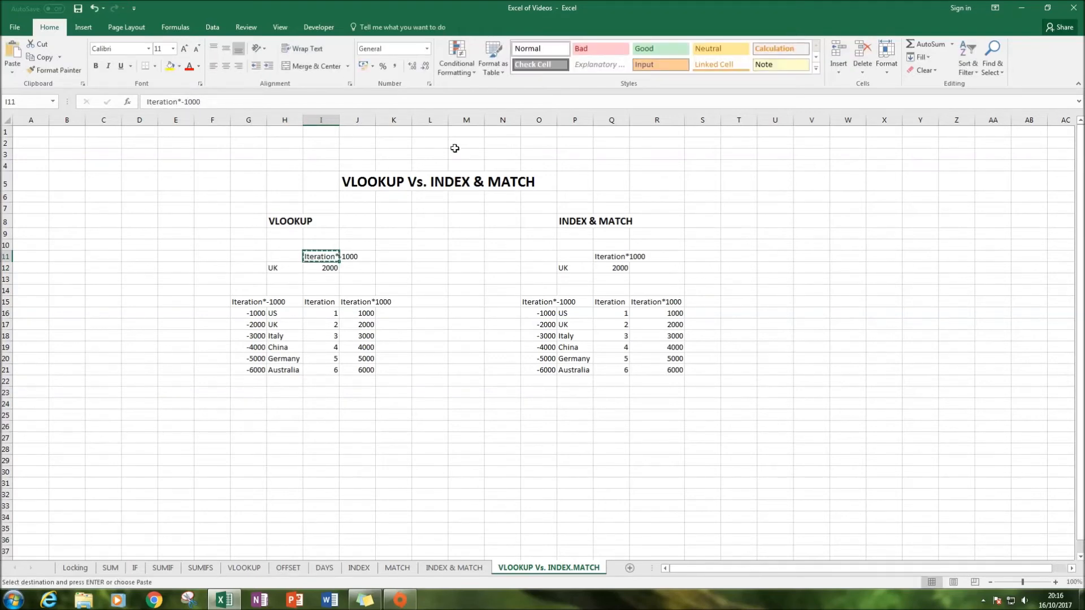
# Paste the Iteration*-1000 header into Q11
pyautogui.rightClick(614, 259)
pyautogui.click(652, 306)
pyautogui.click(503, 267)
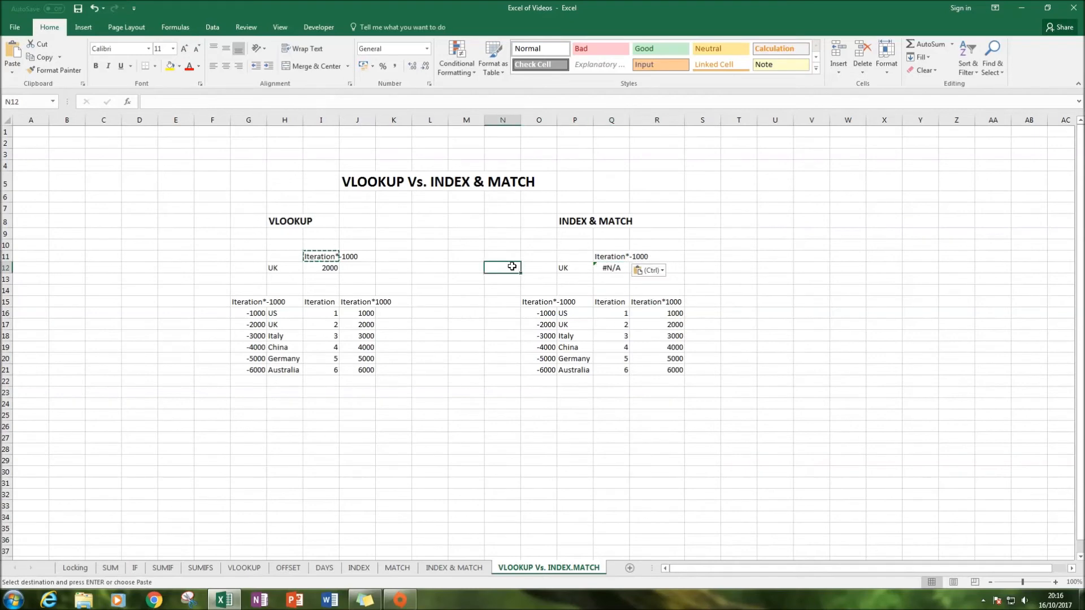
# Extend the header range in Q12's second MATCH to O15:S15
pyautogui.click(606, 269)
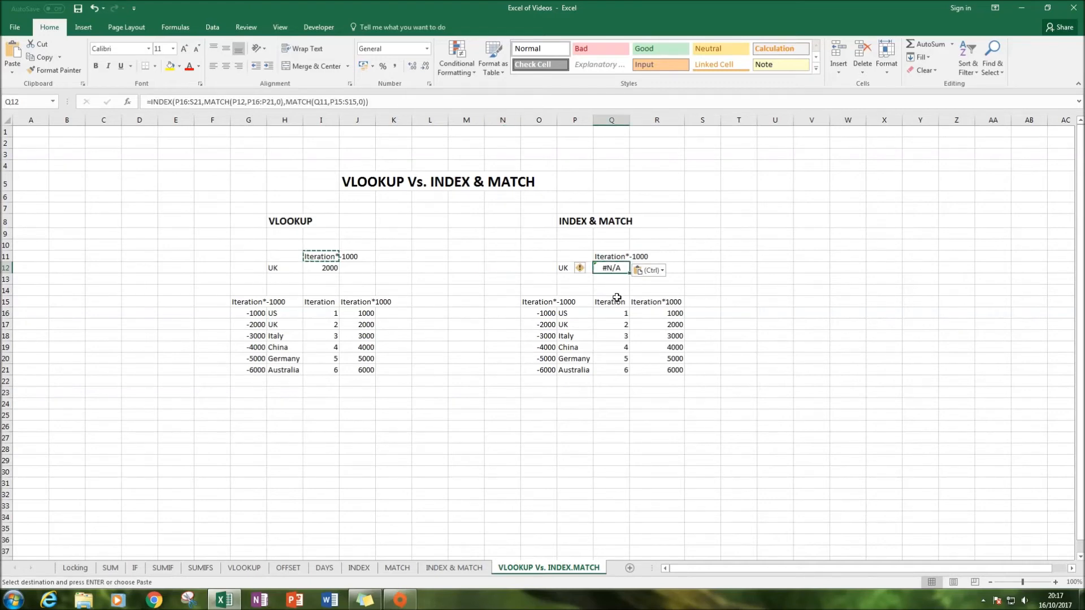
pyautogui.press('F2')
pyautogui.moveTo(558, 295); pyautogui.dragTo(522, 297)
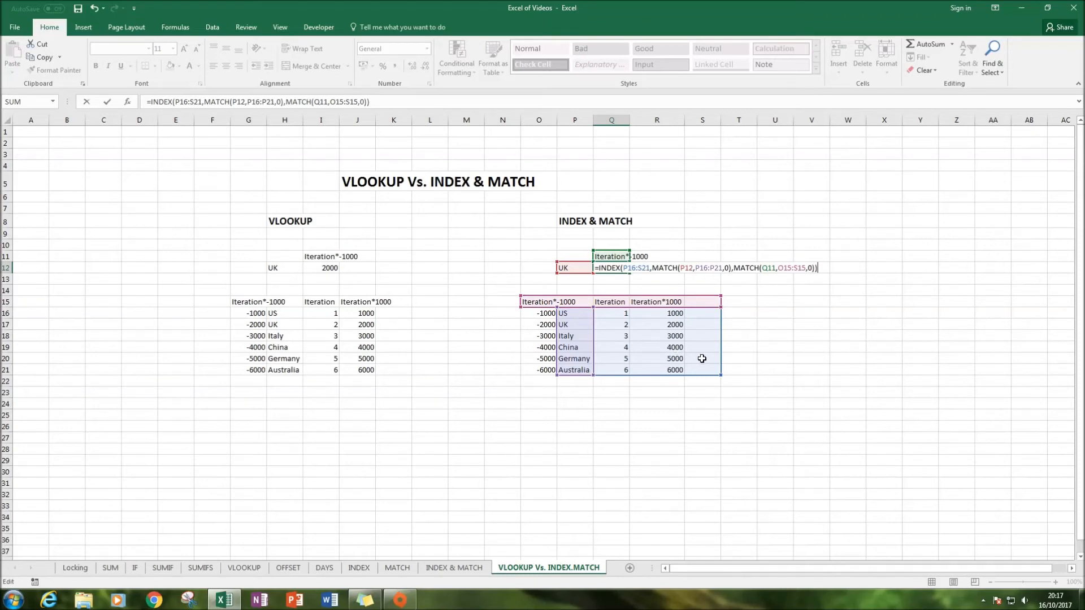
pyautogui.press('Return')
# Change the INDEX array in Q12's formula to O16:S21
pyautogui.click(610, 269)
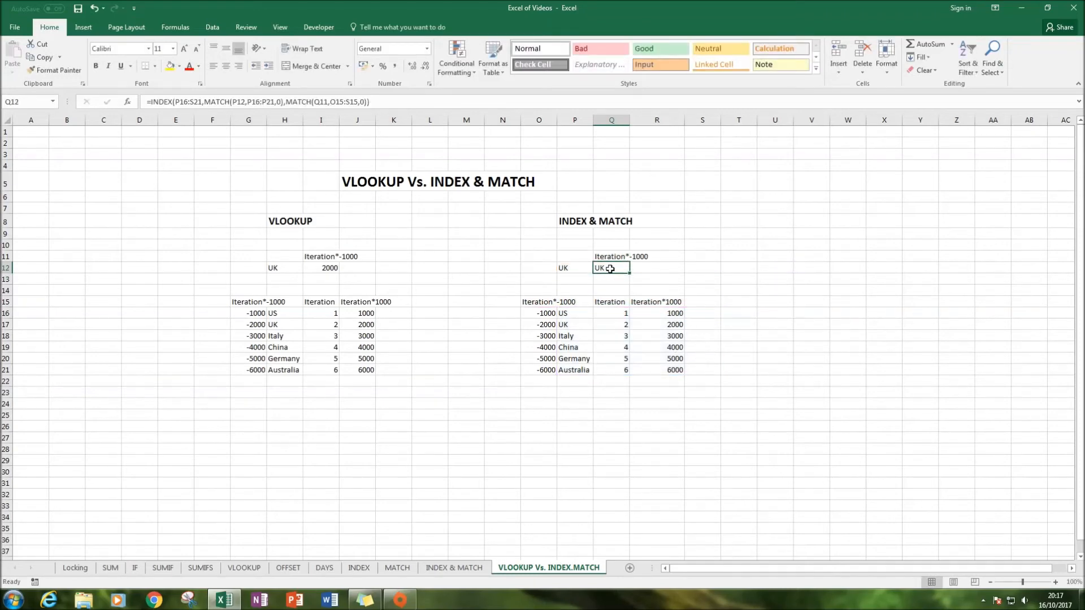
pyautogui.press('F2')
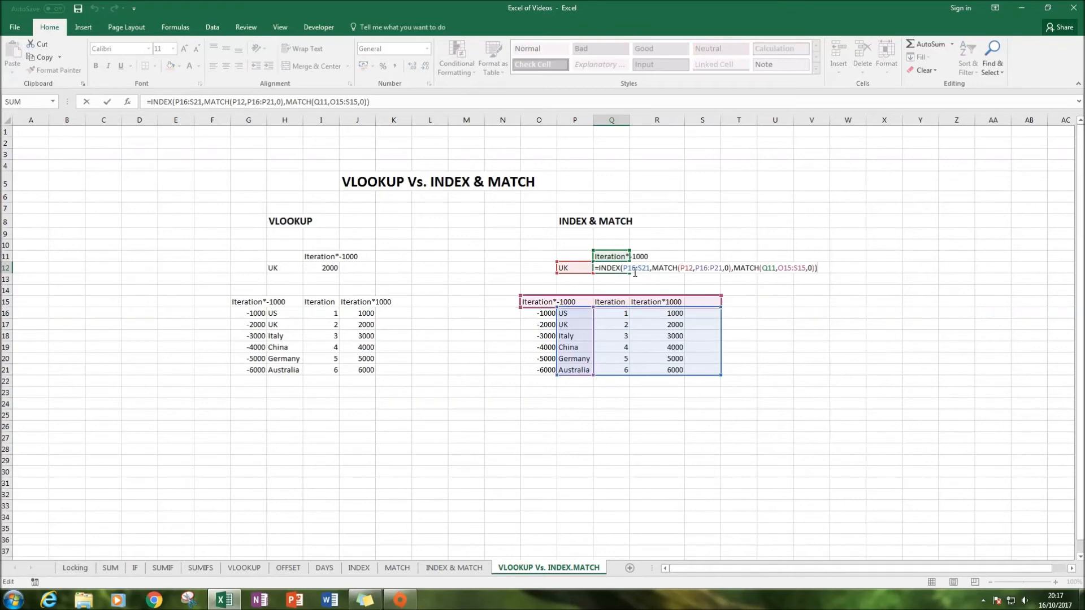
pyautogui.click(629, 269)
pyautogui.press('BackSpace')
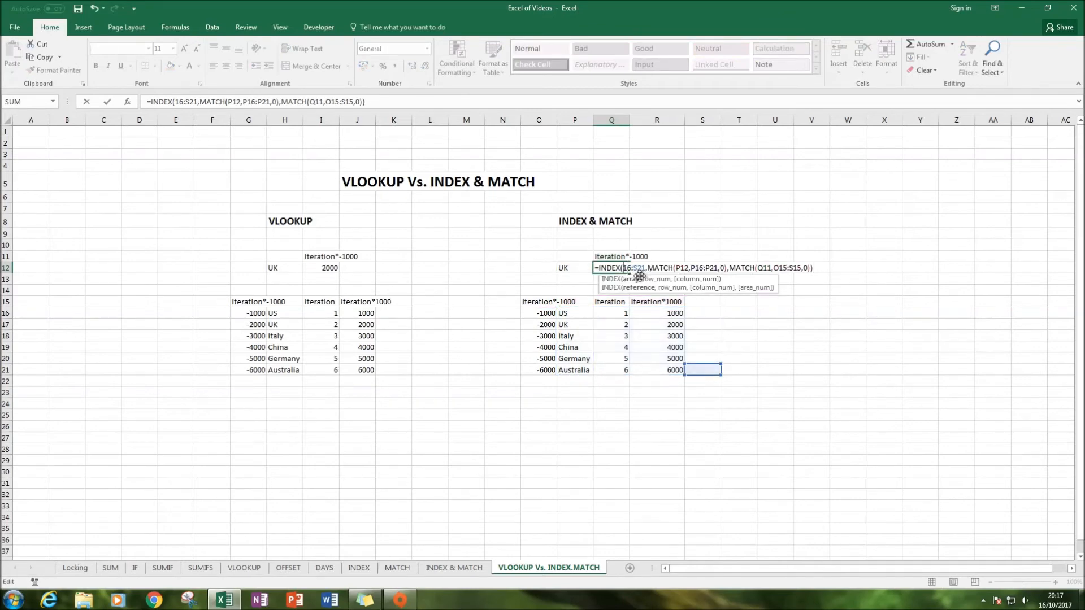
pyautogui.write('O')
pyautogui.press('Return')
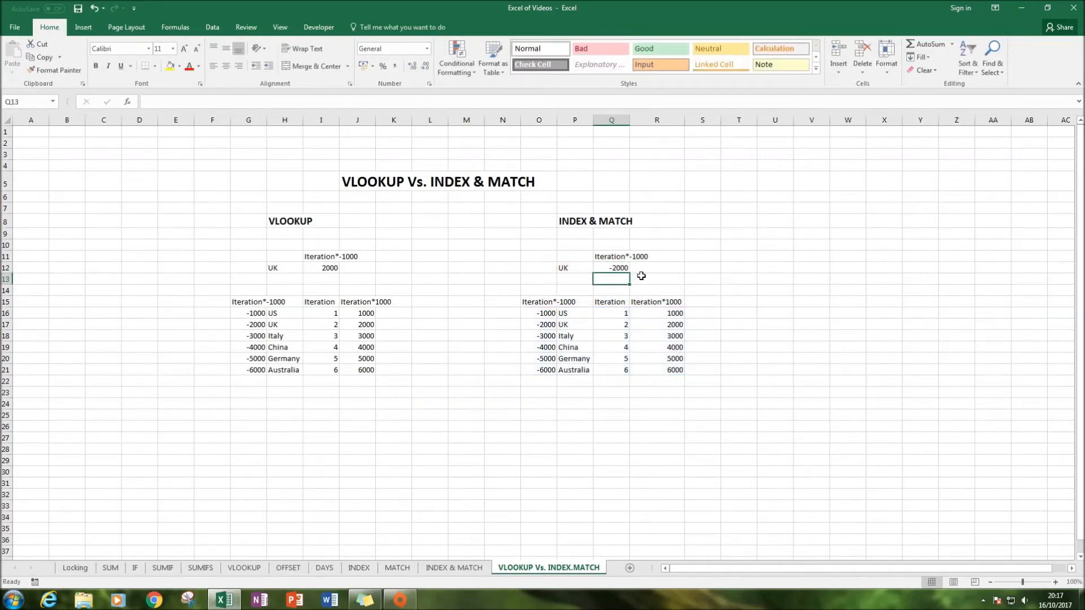
# Examine the columns of the INDEX & MATCH and VLOOKUP tables
pyautogui.moveTo(570, 313); pyautogui.dragTo(569, 373)
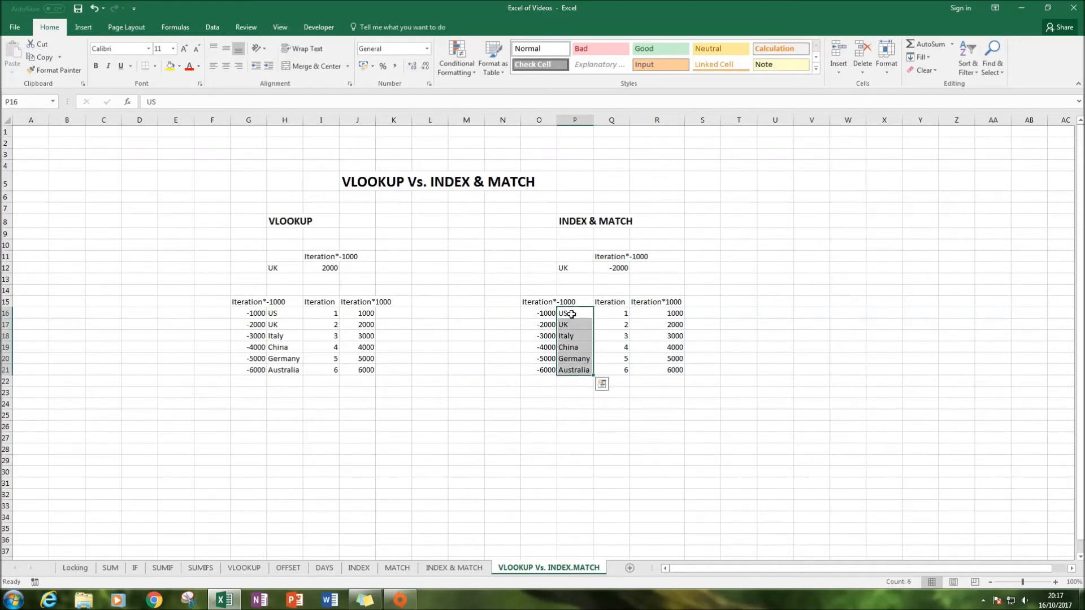
pyautogui.click(541, 322)
pyautogui.click(541, 313)
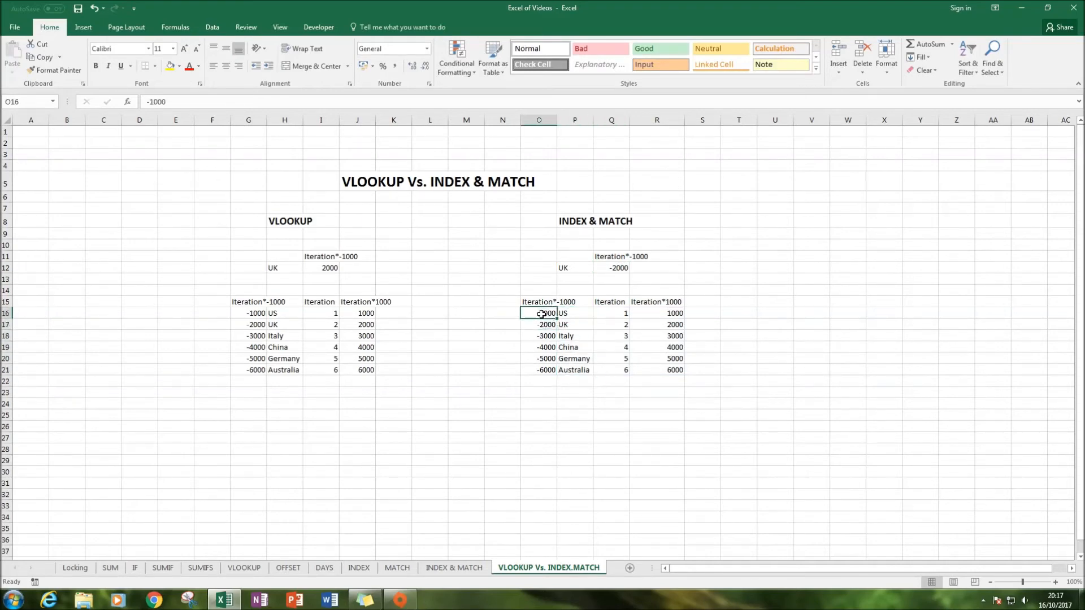
pyautogui.moveTo(541, 313); pyautogui.dragTo(539, 370)
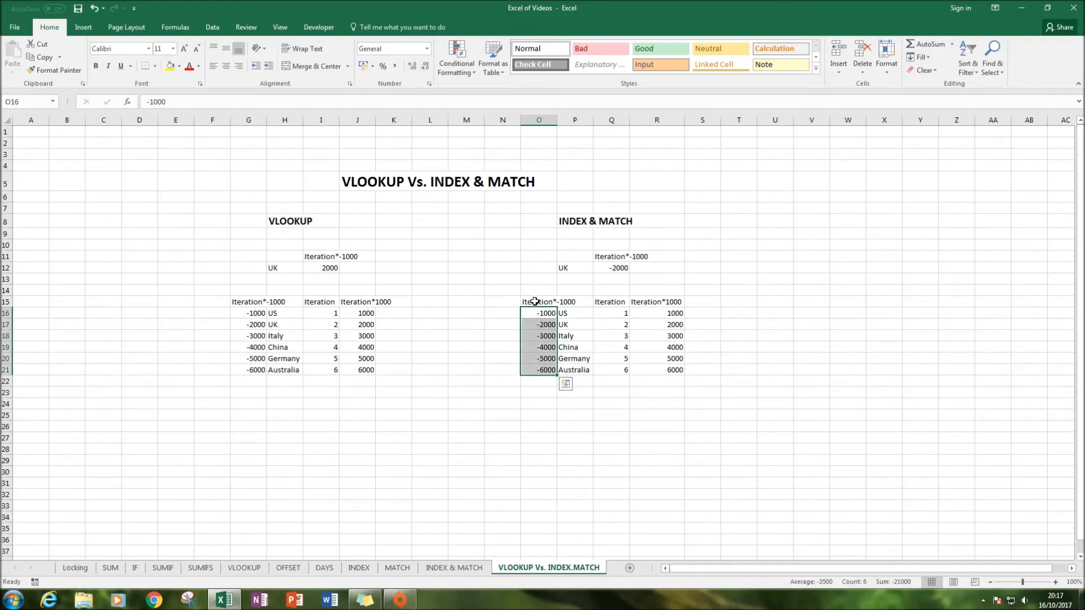
pyautogui.press('Right')
pyautogui.press('Left')
pyautogui.press('Left')
pyautogui.press('Left')
pyautogui.press('Left')
pyautogui.press('Right')
pyautogui.press('Right')
pyautogui.press('Right')
pyautogui.press('Right')
pyautogui.press('Right')
pyautogui.press('Right')
pyautogui.press('Right')
pyautogui.press('Right')
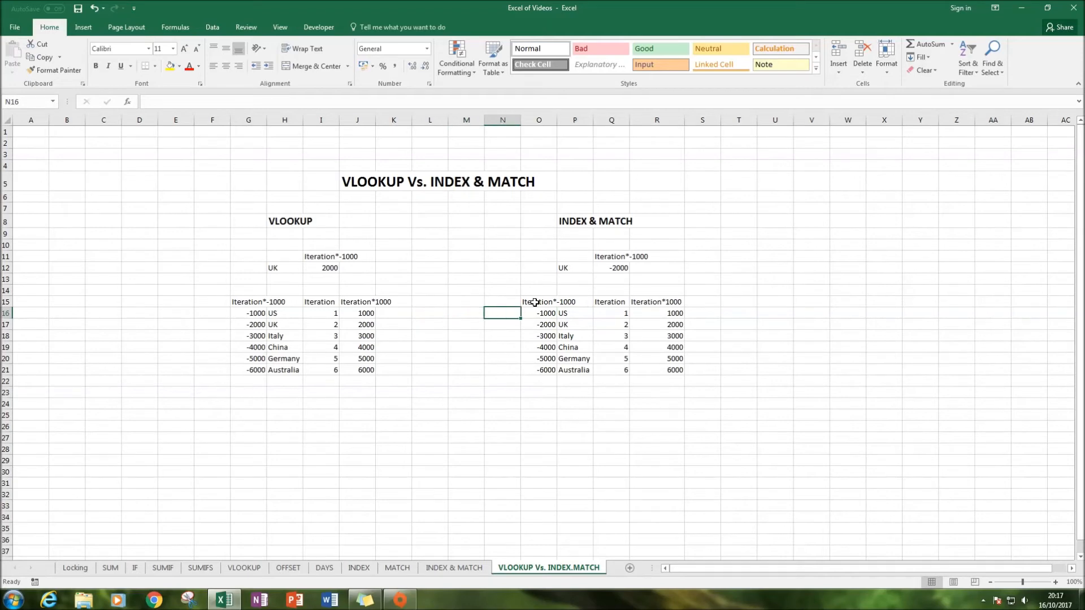
pyautogui.press('Left')
pyautogui.press('Left')
pyautogui.press('Left')
pyautogui.press('Left')
pyautogui.press('Left')
pyautogui.press('Left')
pyautogui.press('Left')
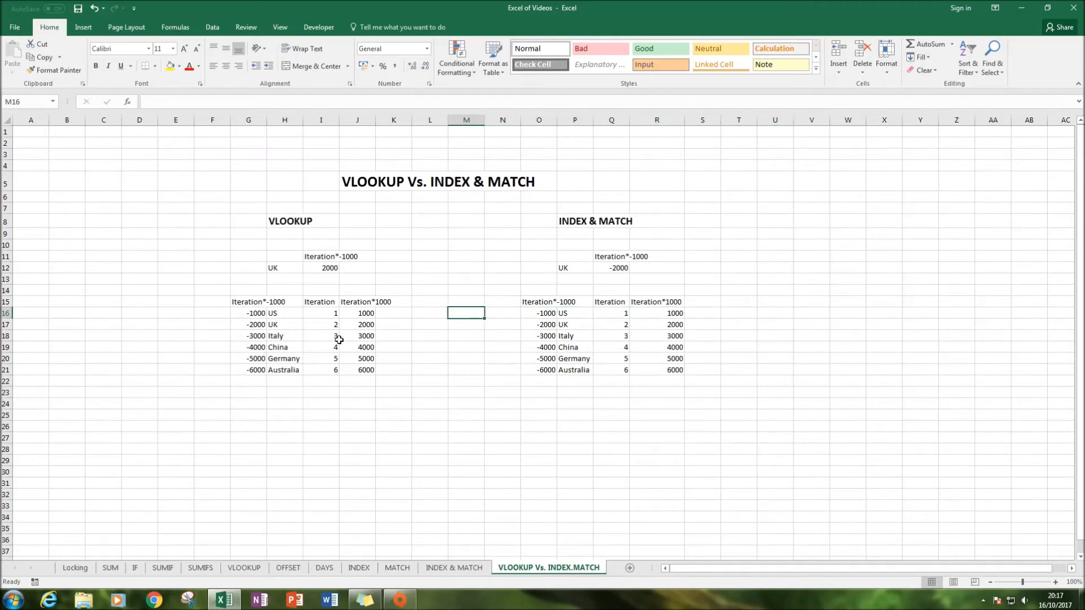
pyautogui.click(248, 315)
pyautogui.click(325, 312)
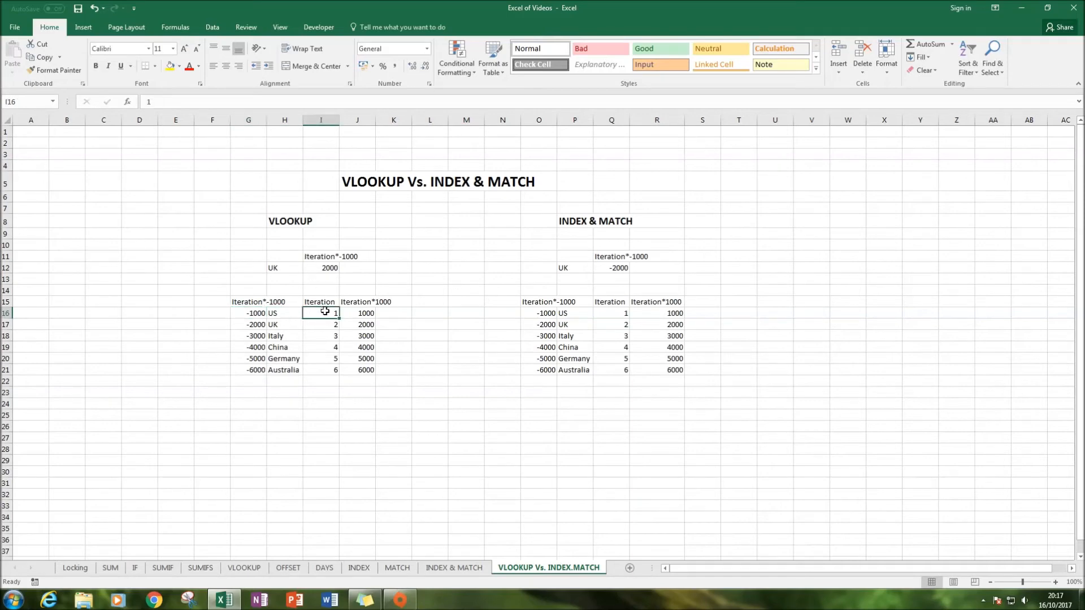
# Try setting the VLOOKUP column index in I12 to -1
pyautogui.click(318, 269)
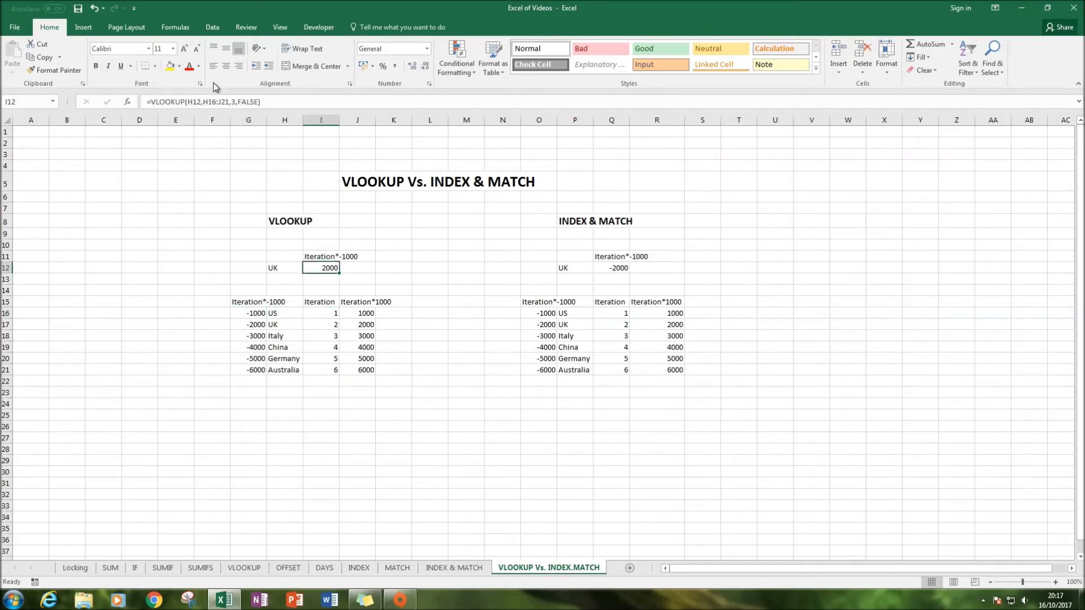
pyautogui.click(236, 104)
pyautogui.press('BackSpace')
pyautogui.write('-1')
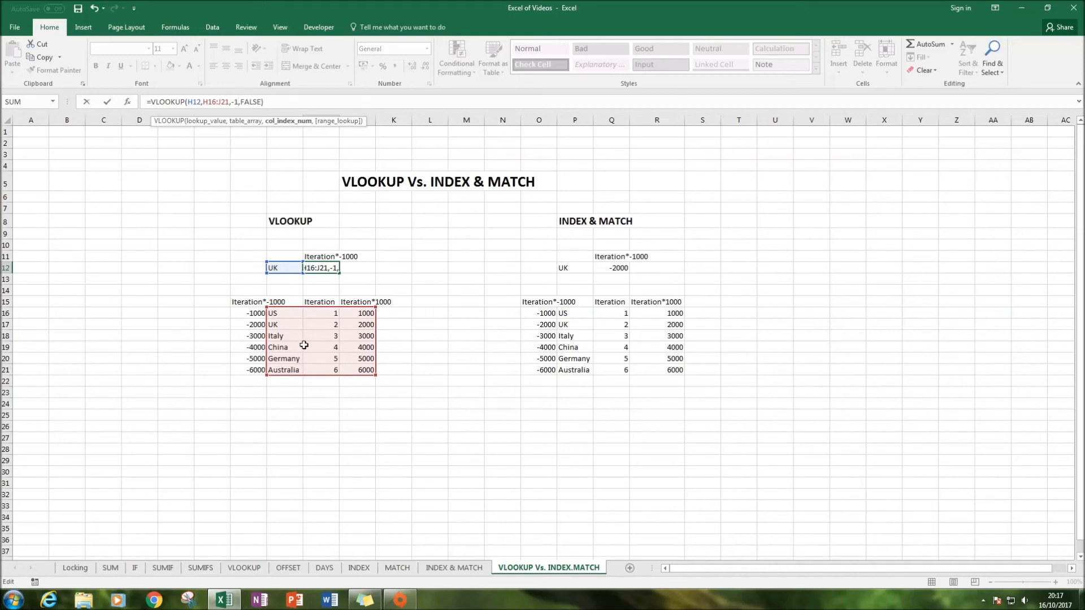
pyautogui.press('Return')
pyautogui.click(312, 261)
pyautogui.click(312, 268)
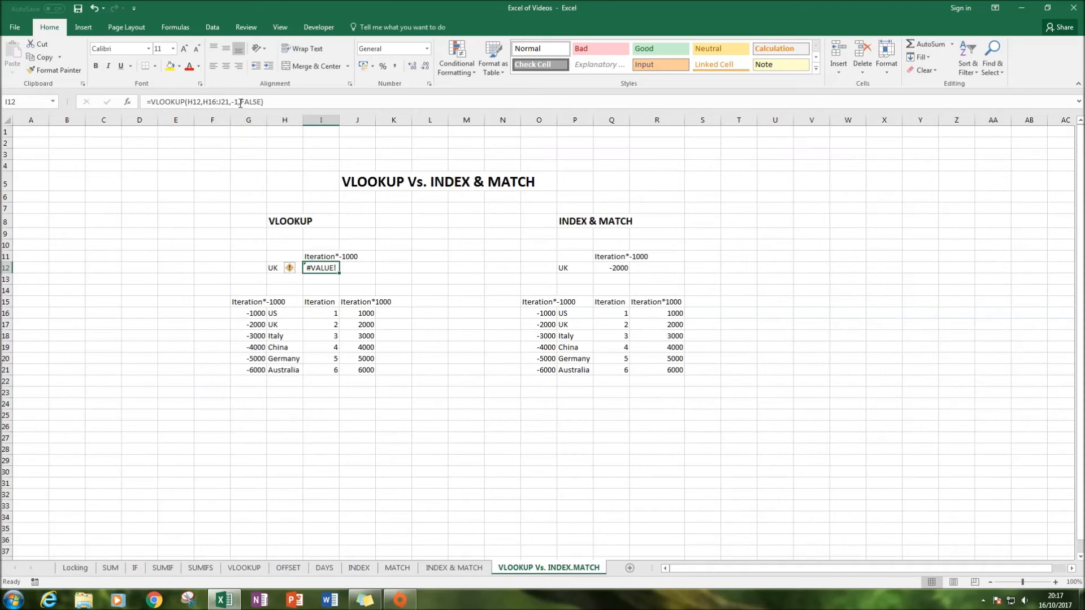
# Change the VLOOKUP table range in I12 to start at G16
pyautogui.click(207, 103)
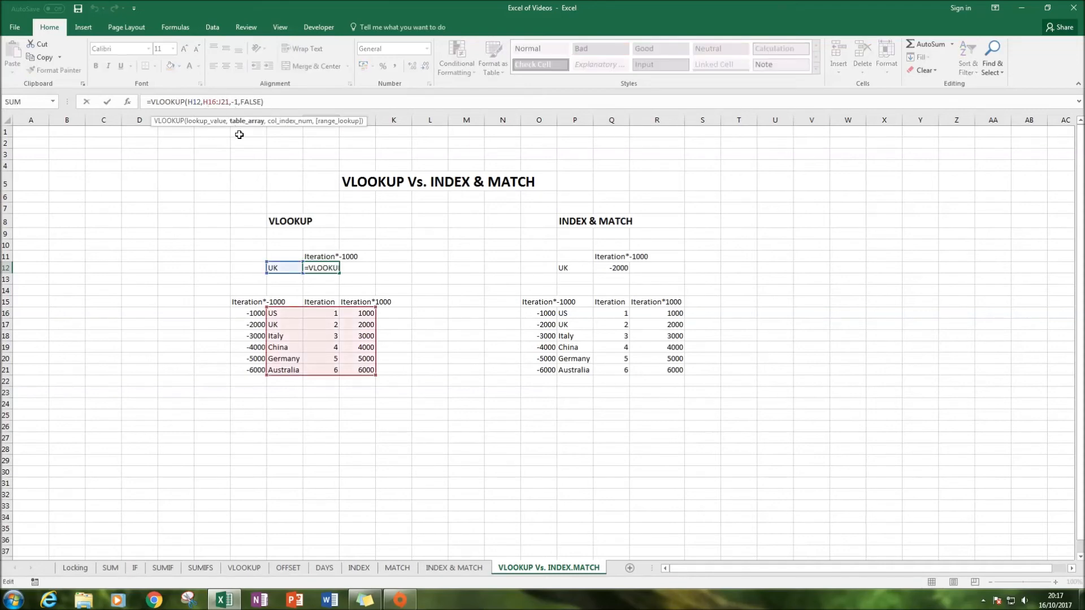
pyautogui.press('BackSpace')
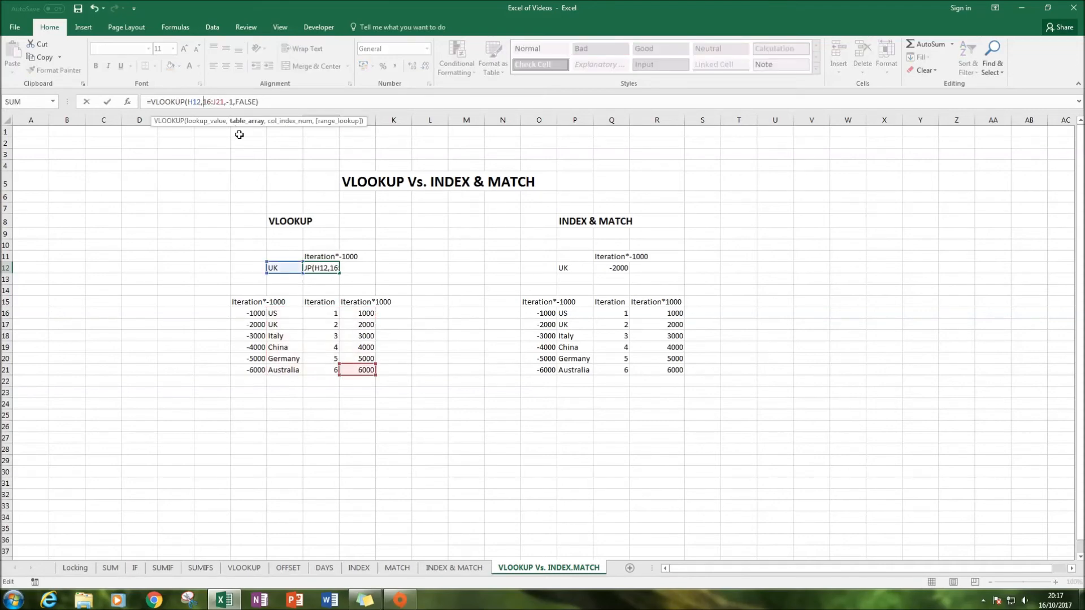
pyautogui.write('G')
pyautogui.press('Return')
# Undo the edits to the VLOOKUP formula in I12
pyautogui.click(317, 267)
pyautogui.click(273, 269)
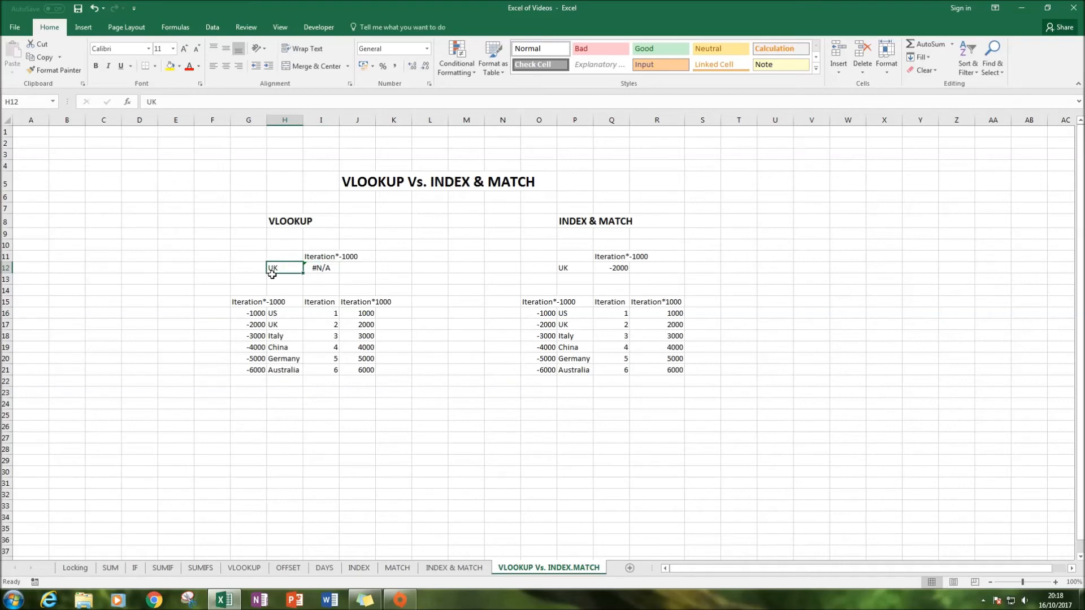
pyautogui.moveTo(274, 314); pyautogui.dragTo(276, 367)
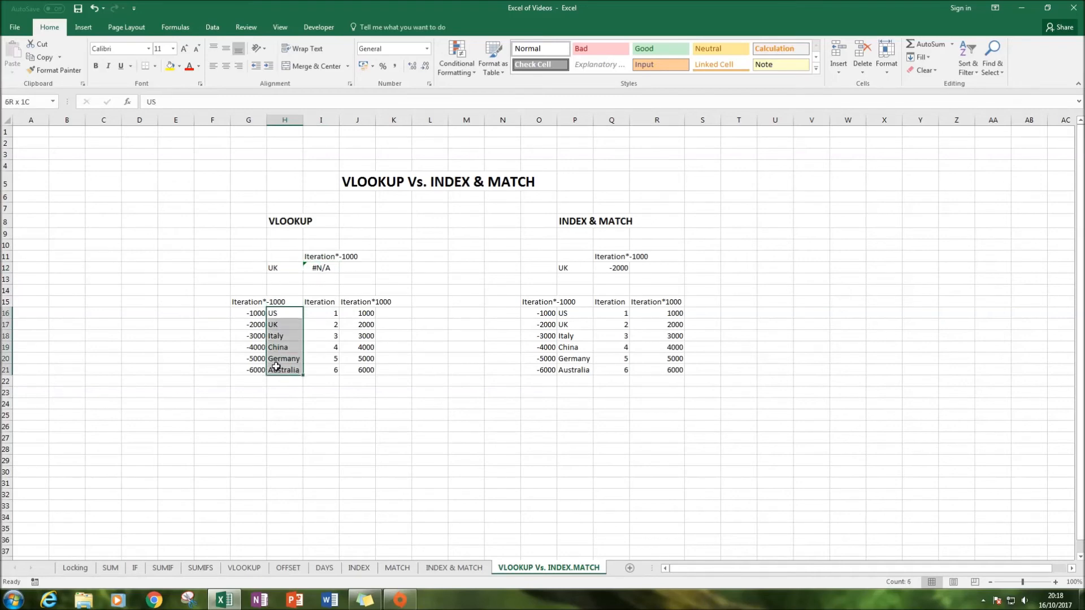
pyautogui.moveTo(254, 313); pyautogui.dragTo(253, 369)
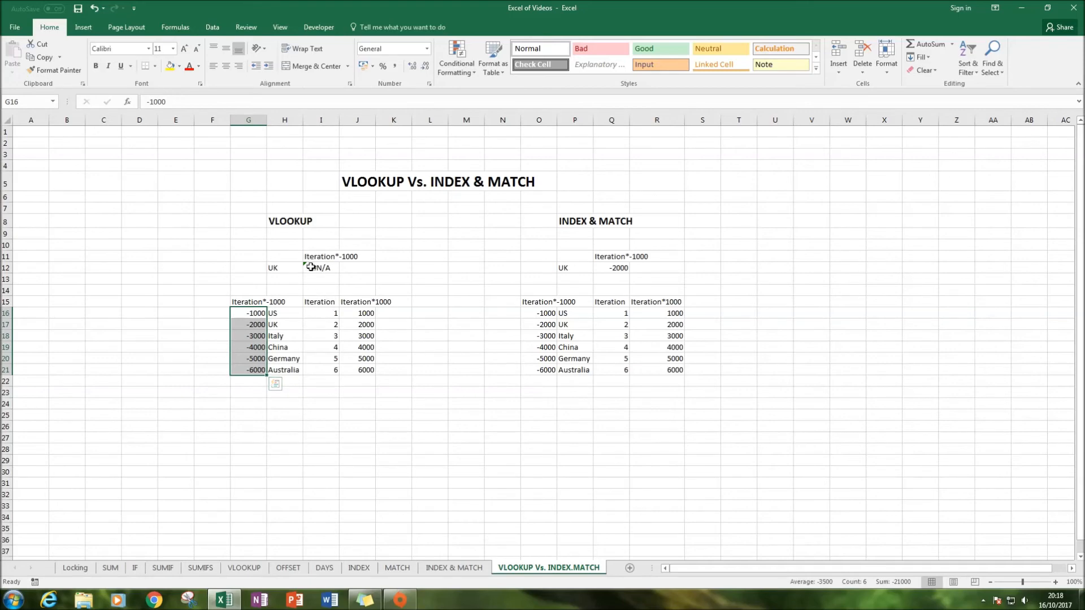
pyautogui.click(314, 267)
pyautogui.click(421, 289)
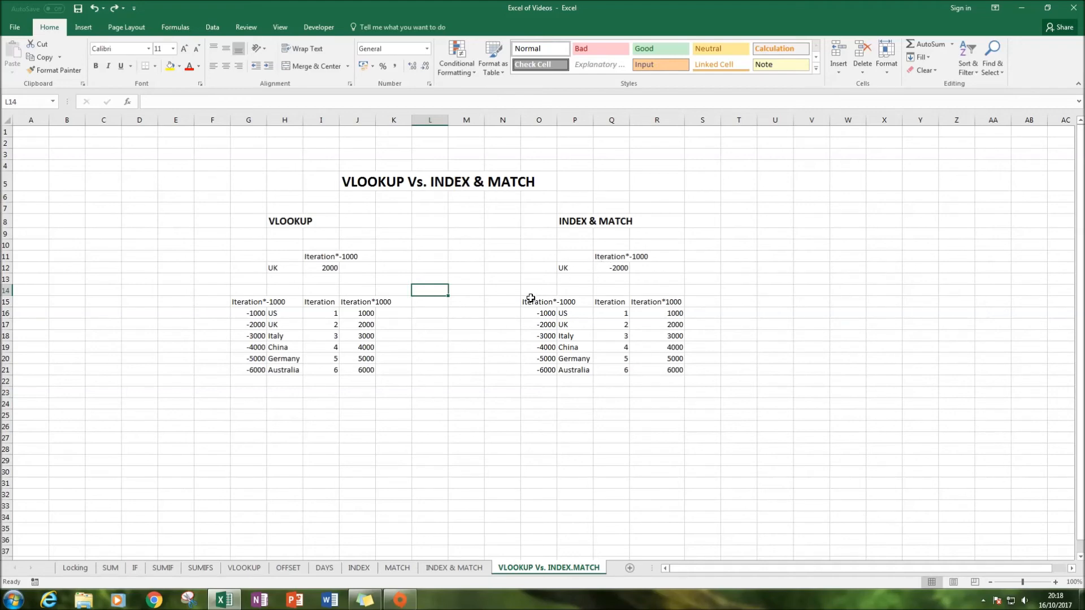
# Move the country names from H16:H21 to F16:F21 and review the VLOOKUP formula in I12
pyautogui.click(291, 223)
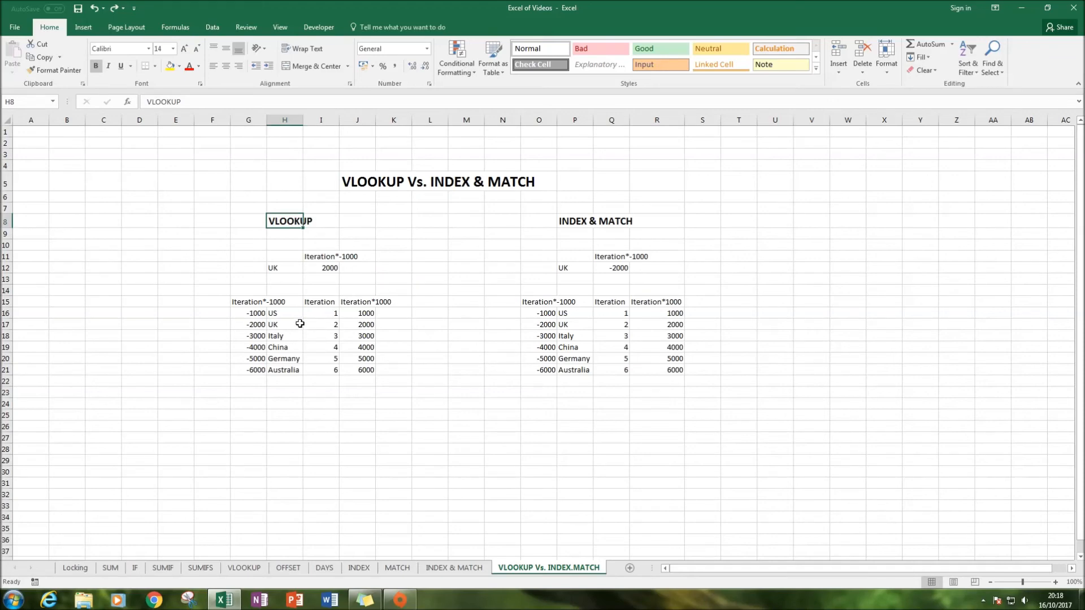
pyautogui.moveTo(278, 312); pyautogui.dragTo(285, 369)
pyautogui.moveTo(289, 309); pyautogui.dragTo(215, 310)
pyautogui.click(469, 346)
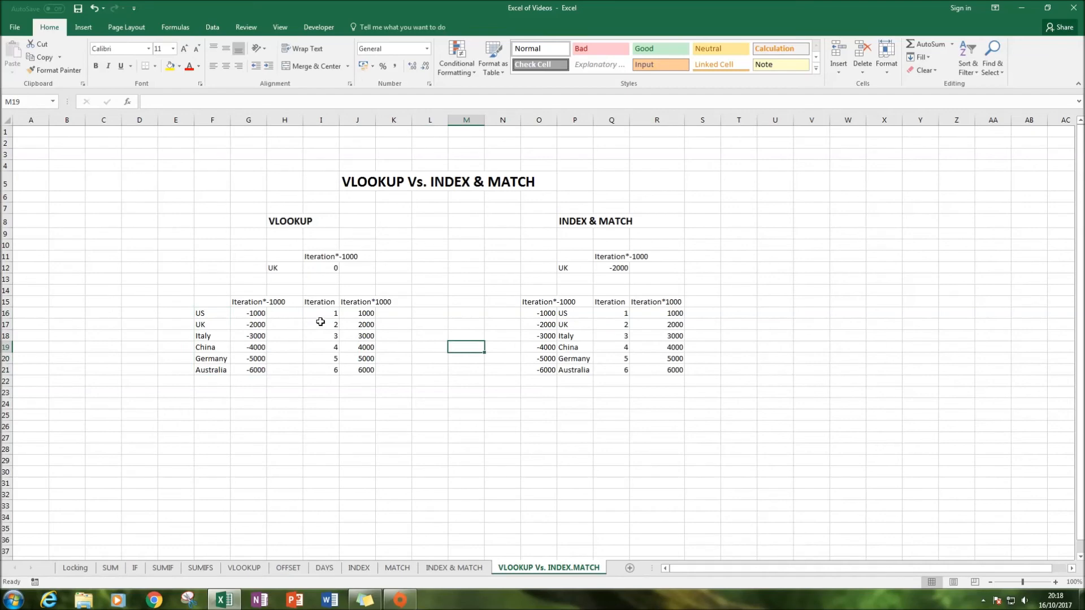
pyautogui.doubleClick(320, 268)
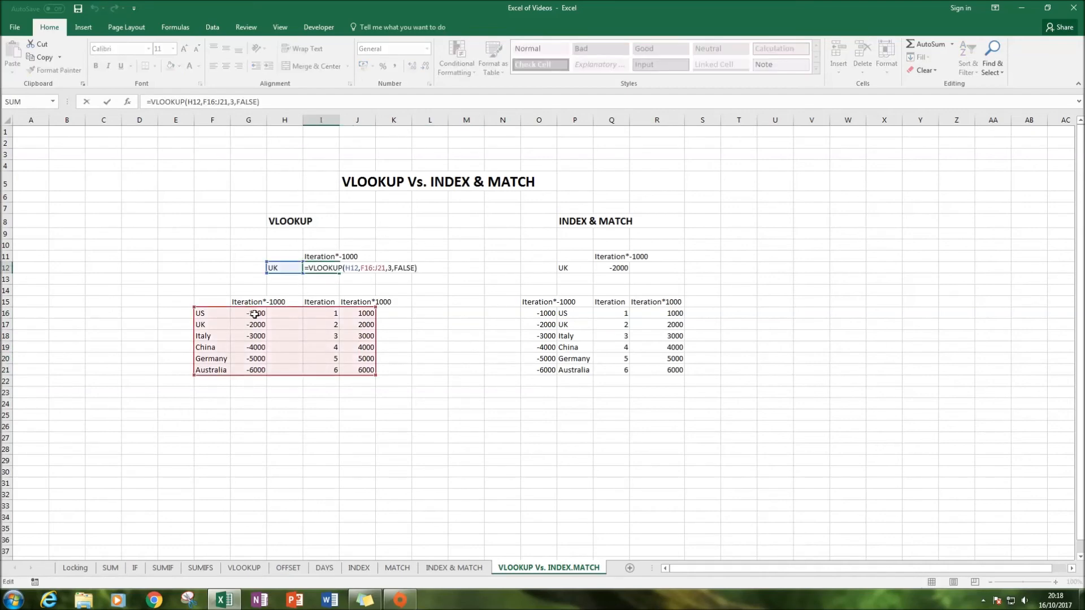
pyautogui.press('Escape')
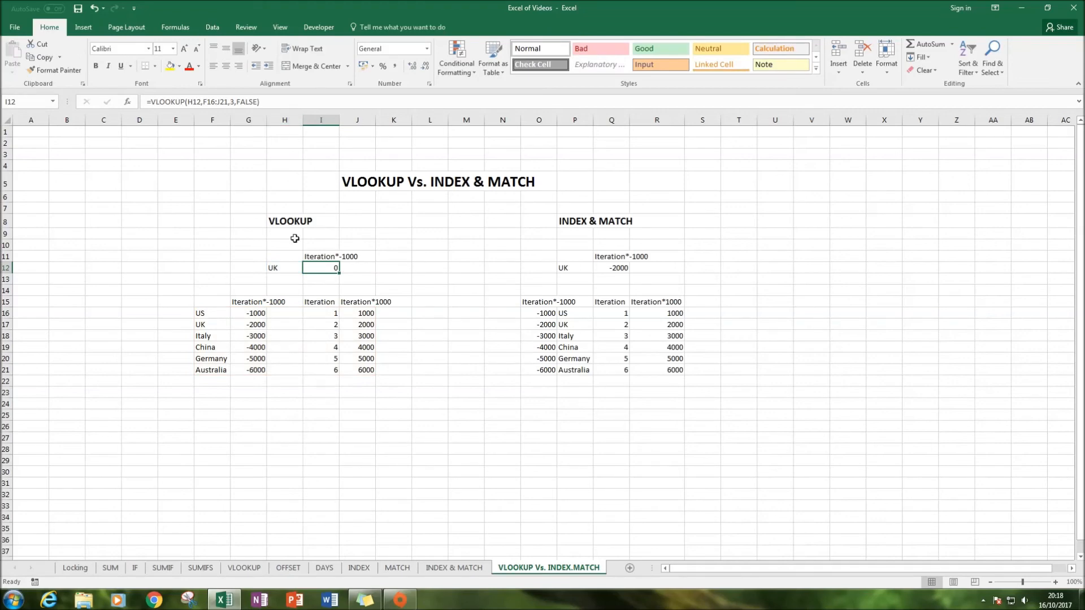
# Delete the empty cells H15:H21, shifting the remaining cells left
pyautogui.moveTo(286, 301); pyautogui.dragTo(290, 371)
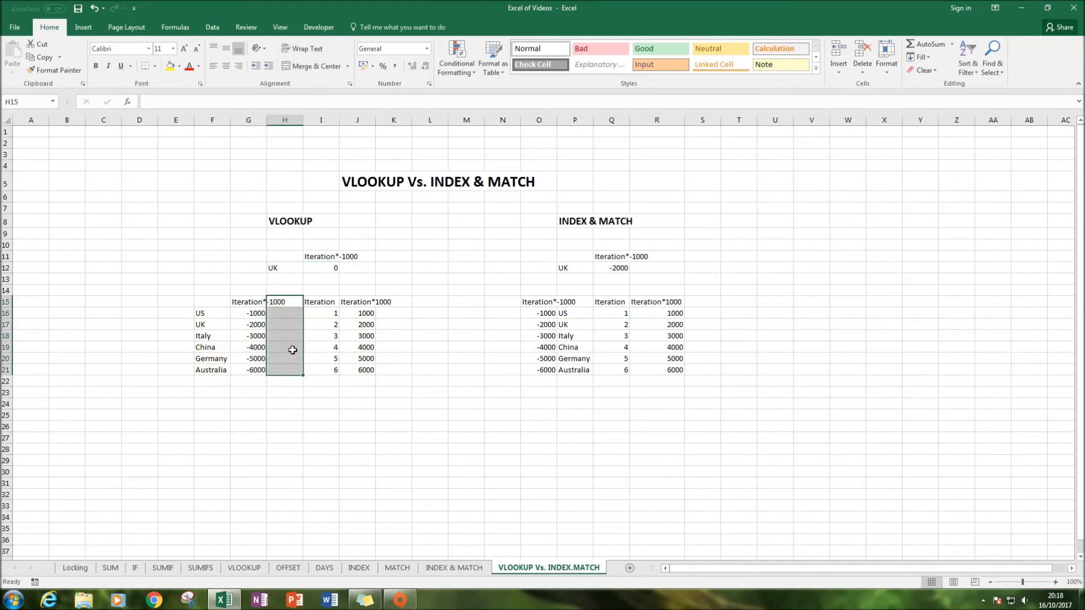
pyautogui.rightClick(291, 350)
pyautogui.click(327, 217)
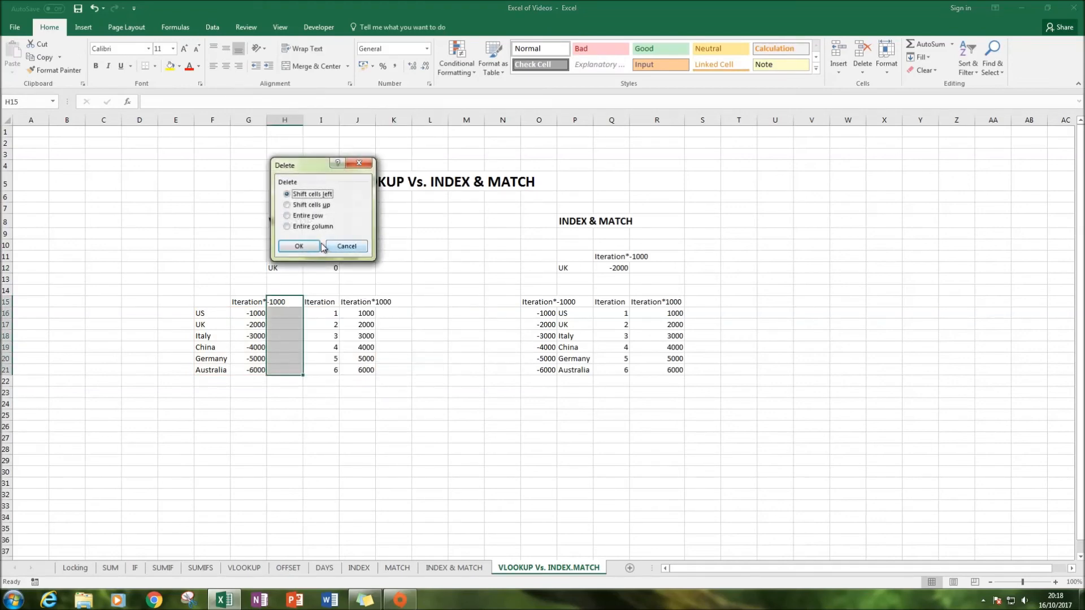
pyautogui.click(317, 249)
pyautogui.click(382, 348)
# Set the VLOOKUP column index in I12 to 4
pyautogui.click(334, 269)
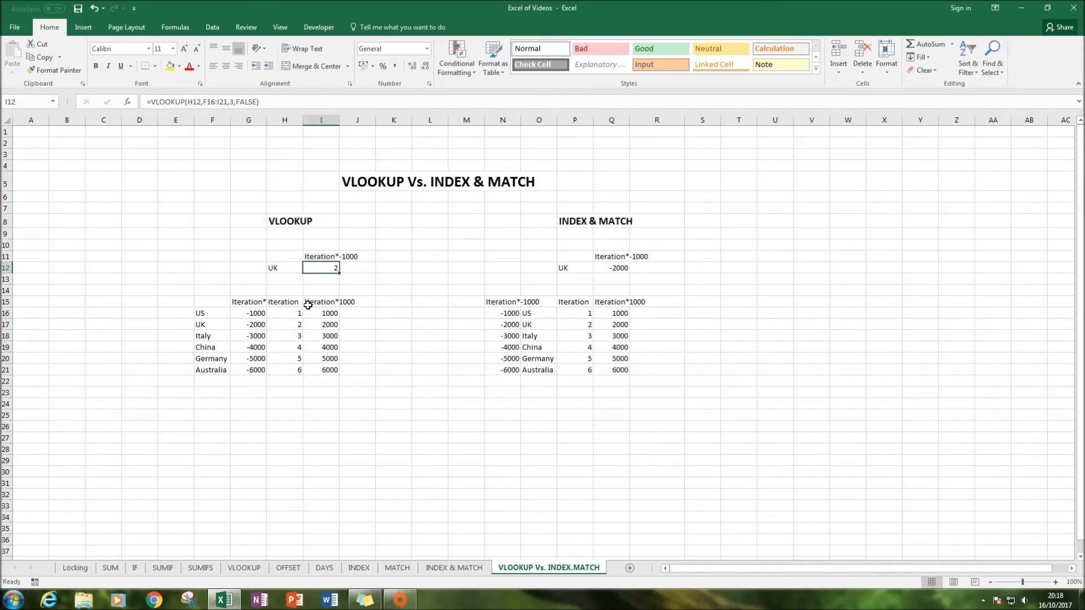
pyautogui.click(236, 102)
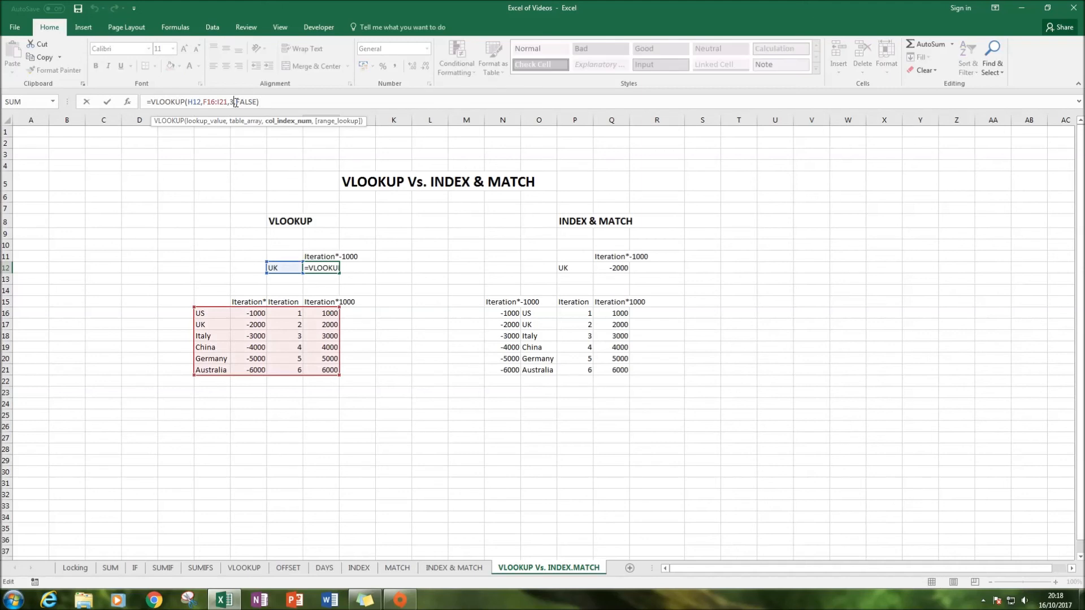
pyautogui.press('BackSpace')
pyautogui.write('4')
pyautogui.press('Return')
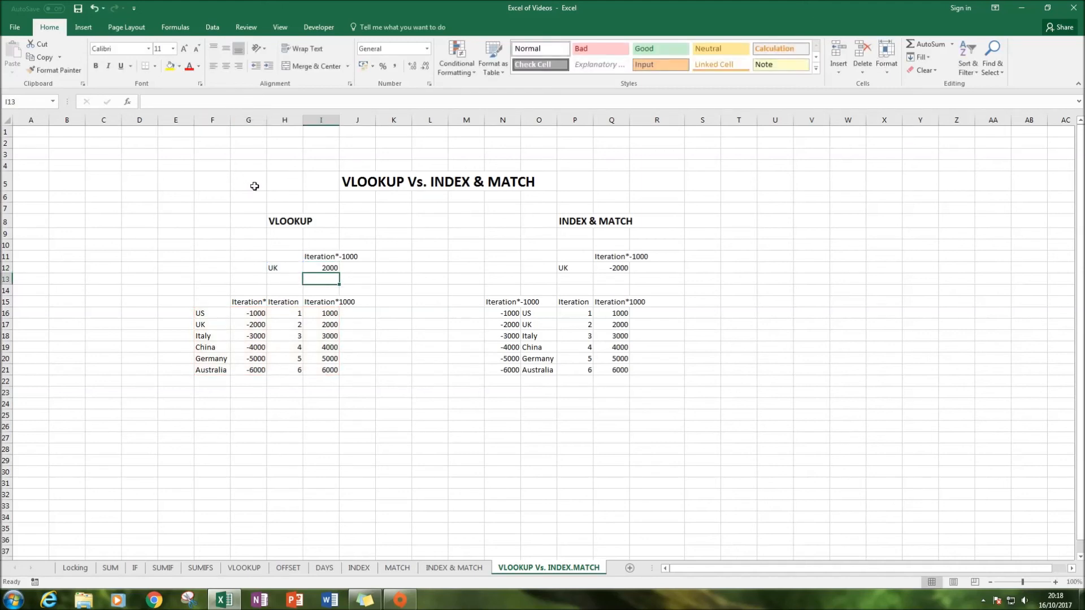
# Compare the VLOOKUP result with the table and inspect the INDEX & MATCH formula in Q12
pyautogui.click(312, 320)
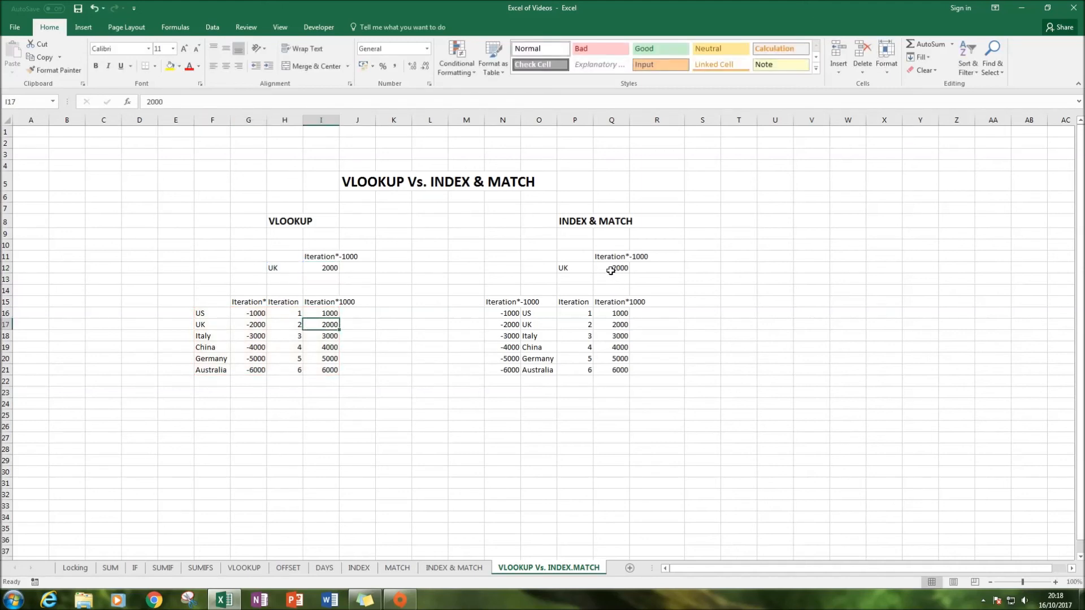
pyautogui.click(621, 312)
pyautogui.click(607, 267)
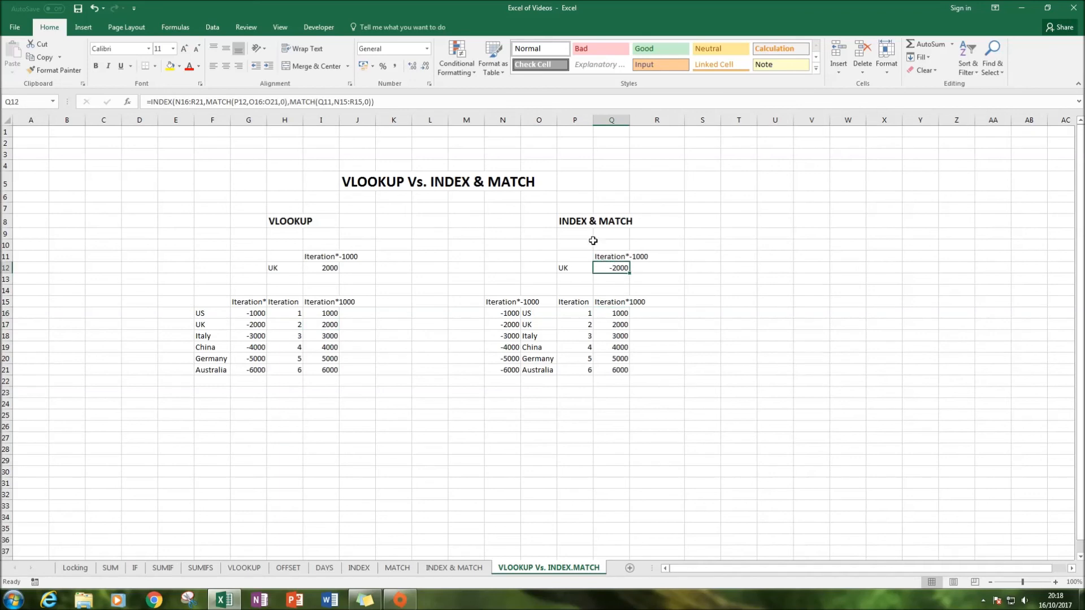
pyautogui.click(276, 102)
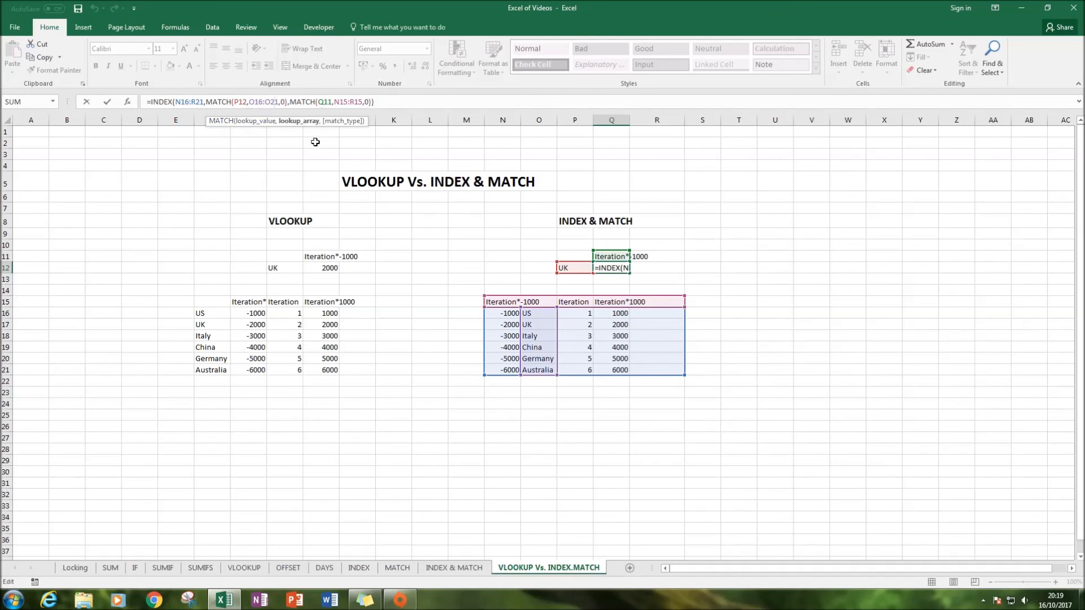
pyautogui.hotkey('ctrl', 'Return')
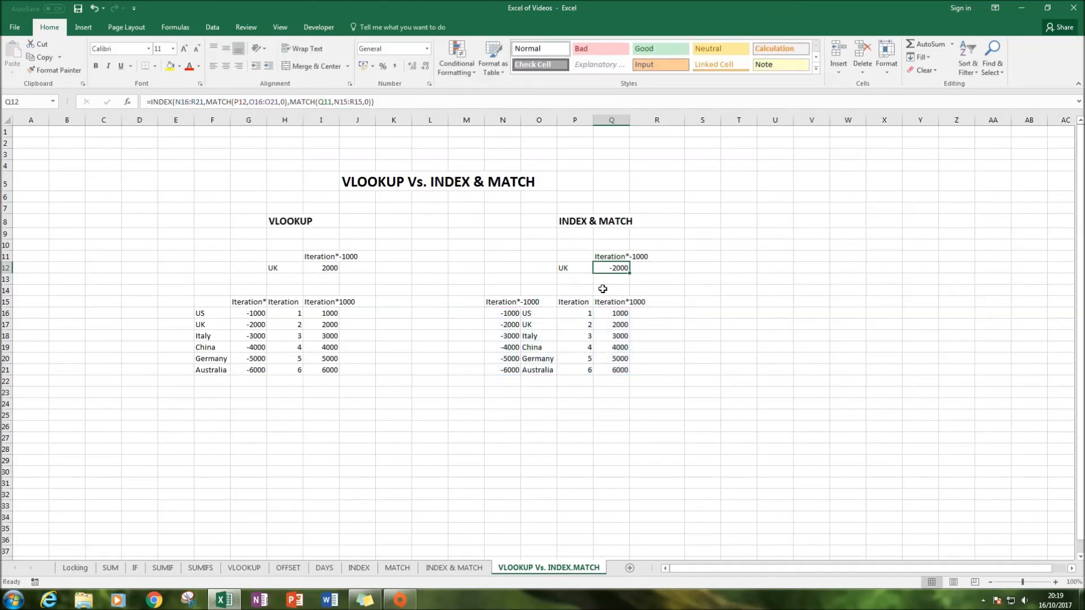